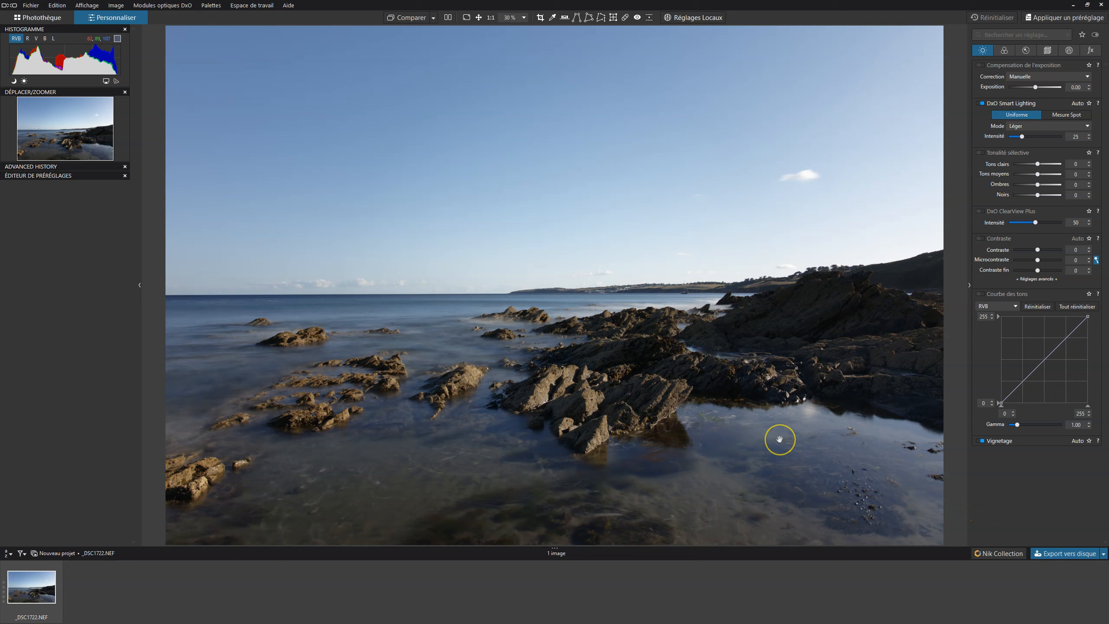
- Set the RAW white balance with the eyedropper by sampling the small white cloud in the sky
{"action": "left_click", "coordinate": [1004, 50]}
{"action": "left_click", "coordinate": [1011, 116]}
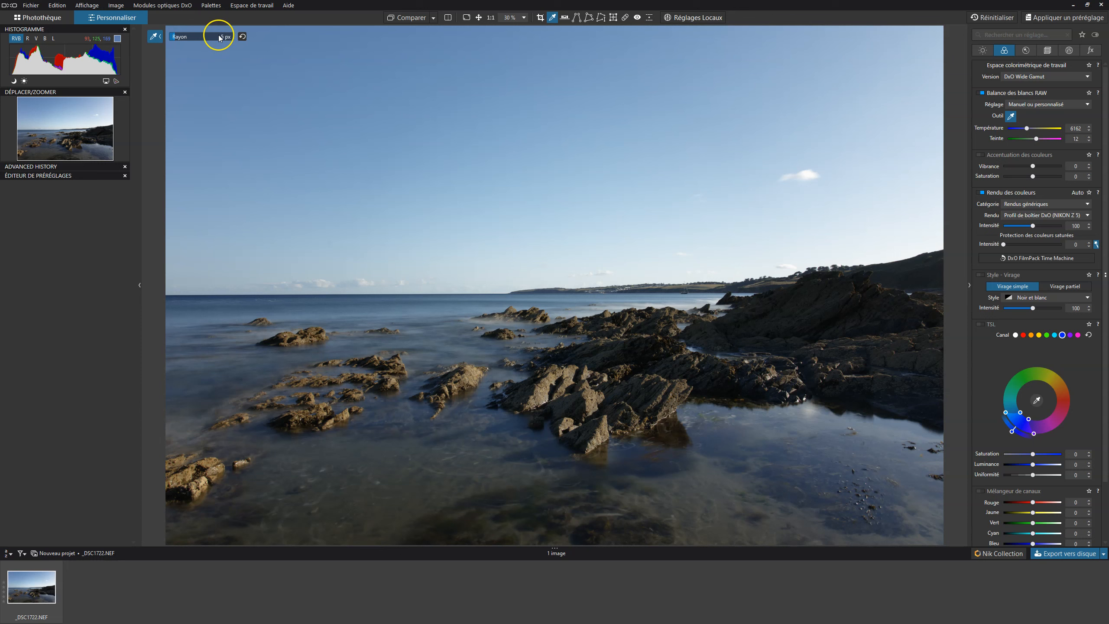
{"action": "mouse_move", "coordinate": [174, 38]}
{"action": "left_mouse_down"}
{"action": "mouse_move", "coordinate": [231, 39]}
{"action": "mouse_move", "coordinate": [176, 39]}
{"action": "left_mouse_up"}
{"action": "left_click", "coordinate": [243, 36]}
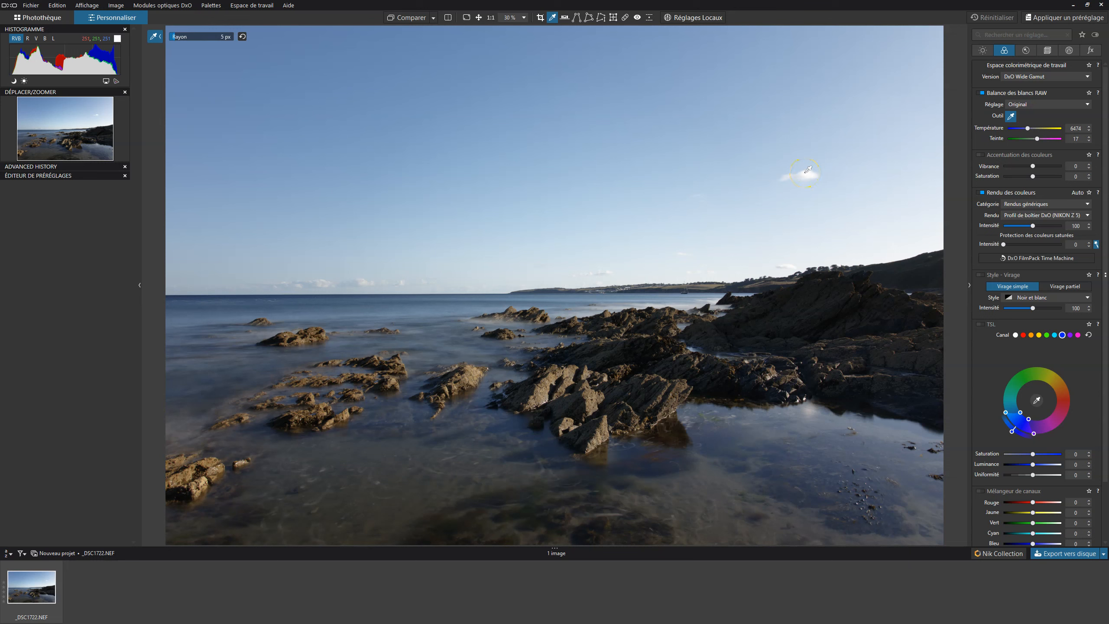
{"action": "left_click", "coordinate": [807, 171]}
{"action": "left_click", "coordinate": [1012, 118]}
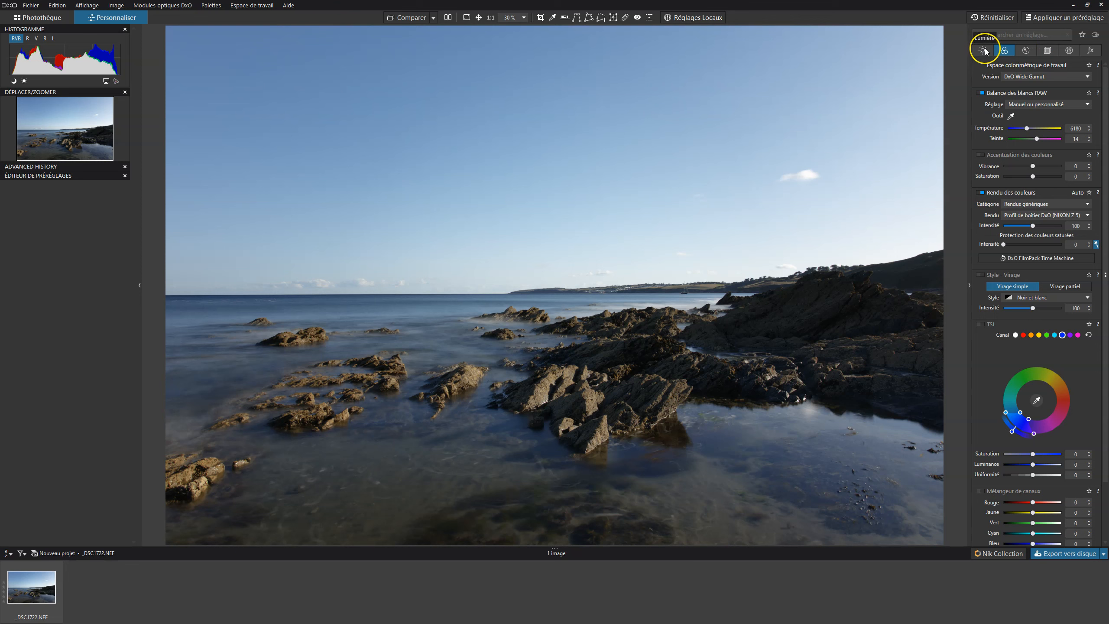
- Show the detail corrections and compare the corrected photo with the uncorrected reference image
{"action": "left_click", "coordinate": [1030, 51]}
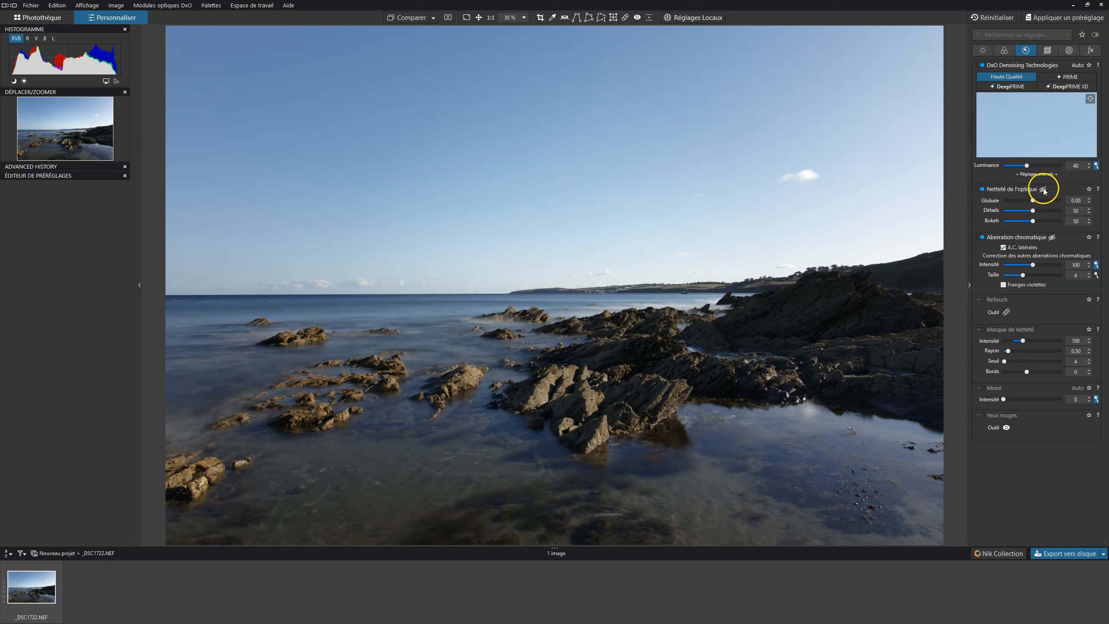
{"action": "mouse_move", "coordinate": [1046, 191]}
{"action": "left_click", "coordinate": [408, 18]}
{"action": "left_click", "coordinate": [407, 18]}
{"action": "left_click", "coordinate": [407, 18]}
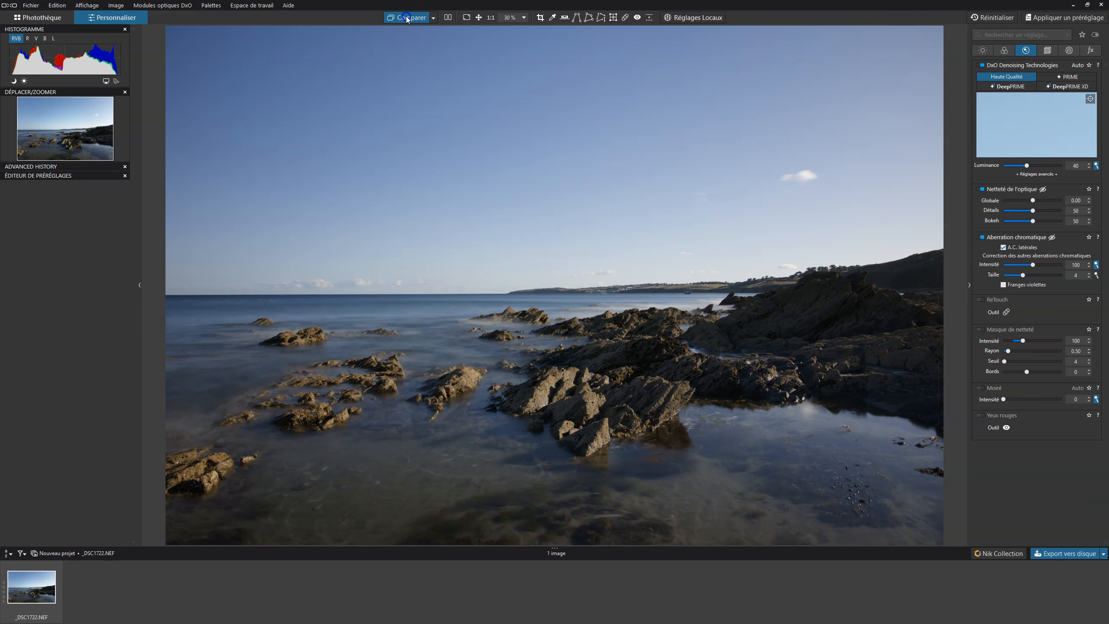
{"action": "left_click", "coordinate": [407, 18]}
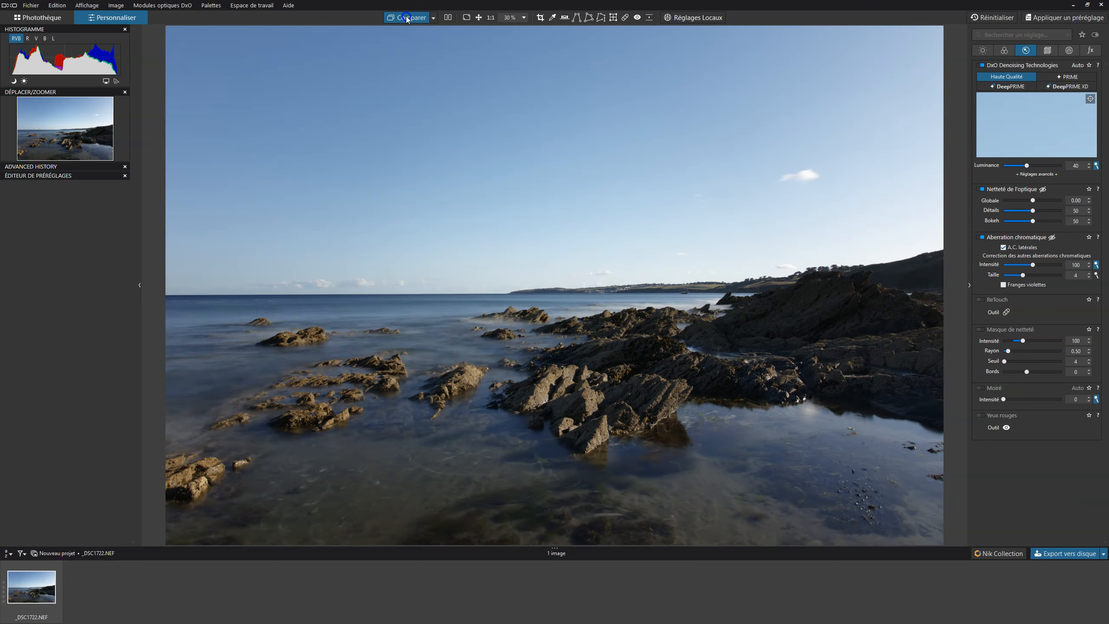
- Set the comparison reference to "Aucune correction (avec géométrie)" and compare the photo with it several times
{"action": "left_click", "coordinate": [435, 18]}
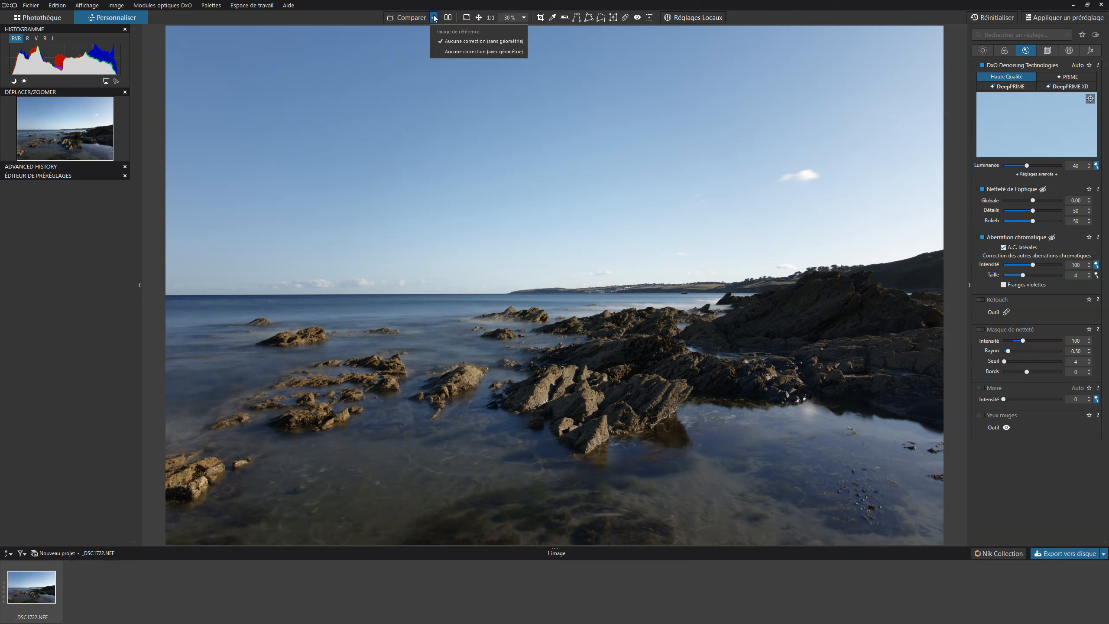
{"action": "left_click", "coordinate": [461, 51]}
{"action": "left_click", "coordinate": [406, 18]}
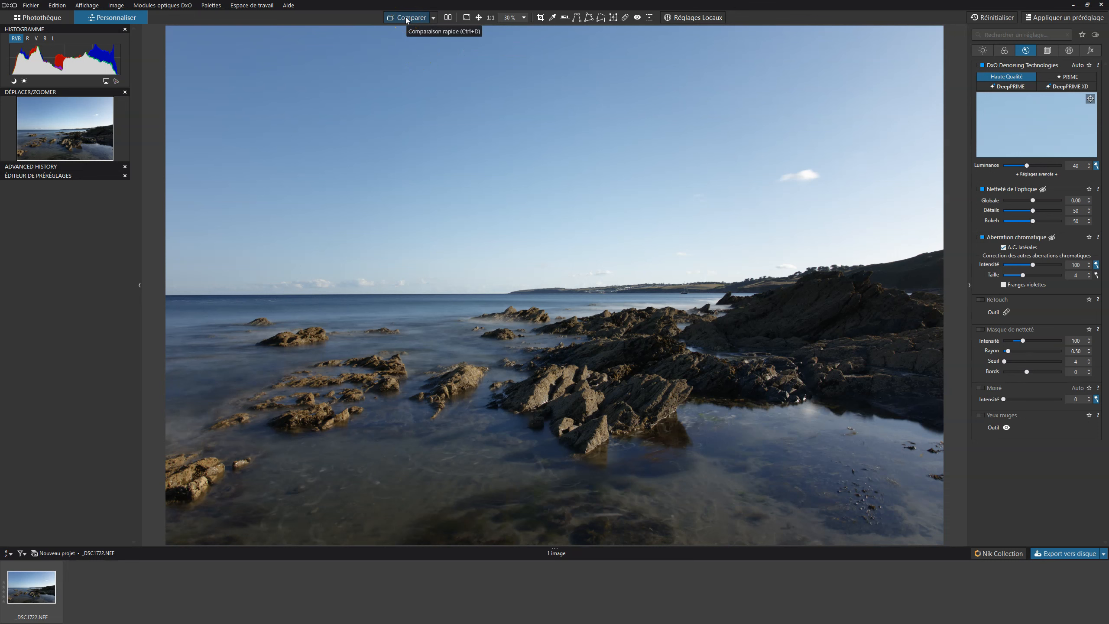
{"action": "left_click", "coordinate": [406, 18]}
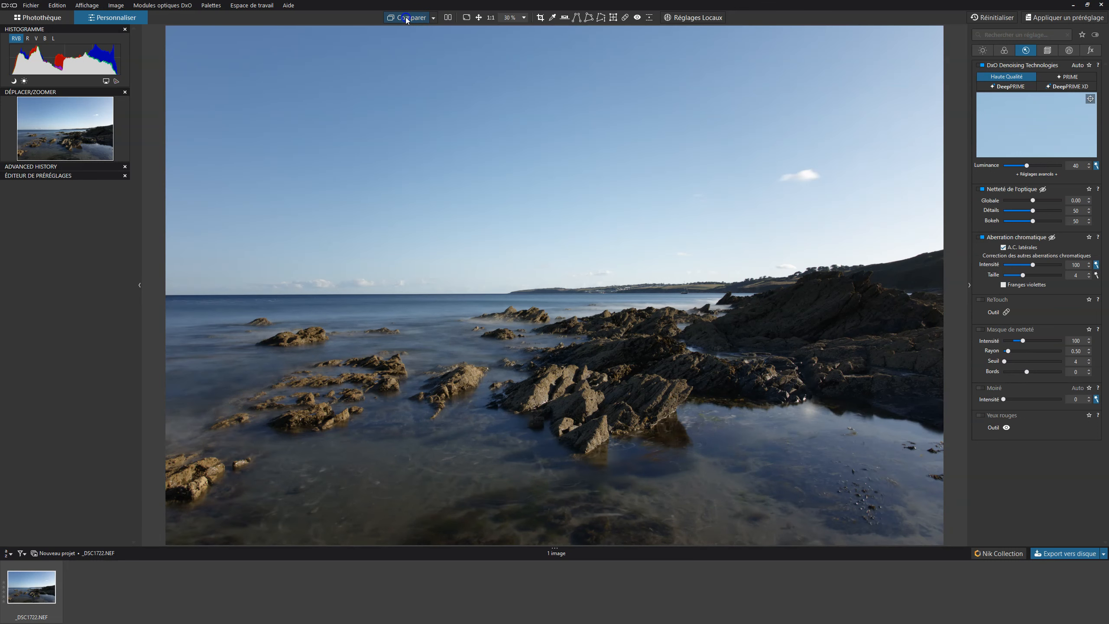
{"action": "left_click", "coordinate": [406, 18]}
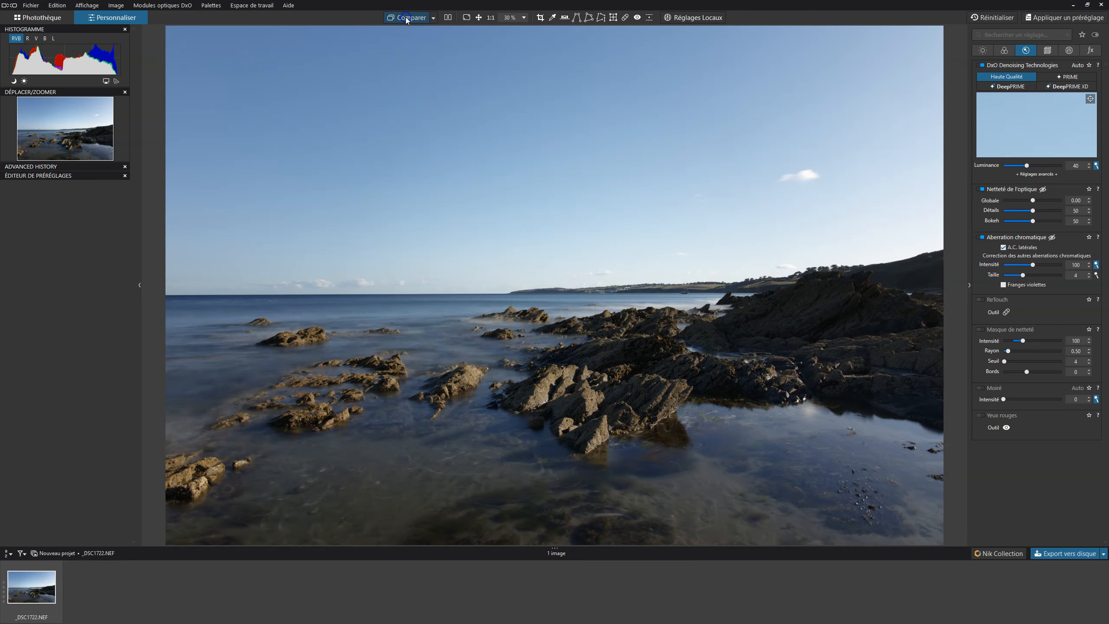
{"action": "left_click", "coordinate": [406, 18]}
{"action": "left_click", "coordinate": [406, 18]}
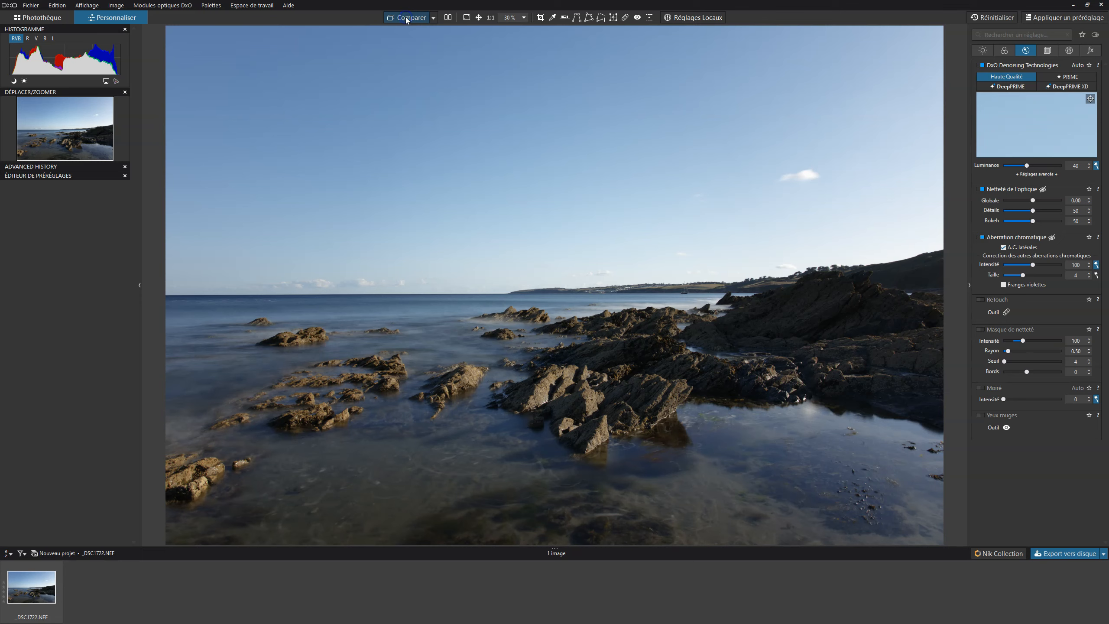
{"action": "left_click", "coordinate": [406, 19]}
- Switch the comparison reference back to "Aucune correction (sans géométrie)" and compare the photo with it
{"action": "left_click", "coordinate": [434, 18]}
{"action": "left_click", "coordinate": [453, 43]}
{"action": "left_click", "coordinate": [412, 20]}
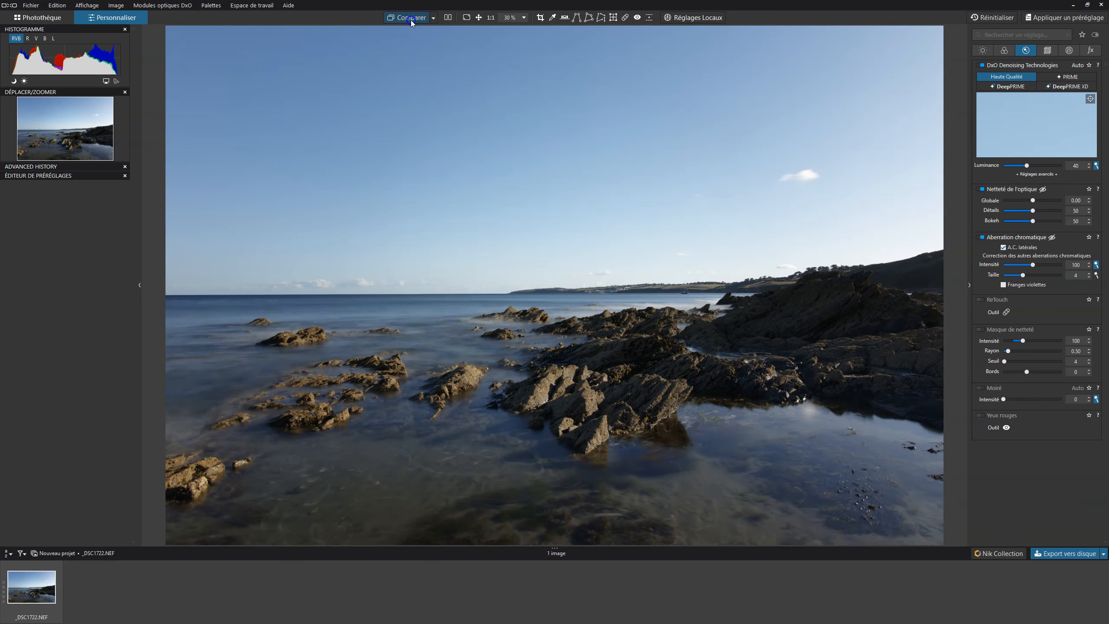
{"action": "left_click", "coordinate": [411, 19]}
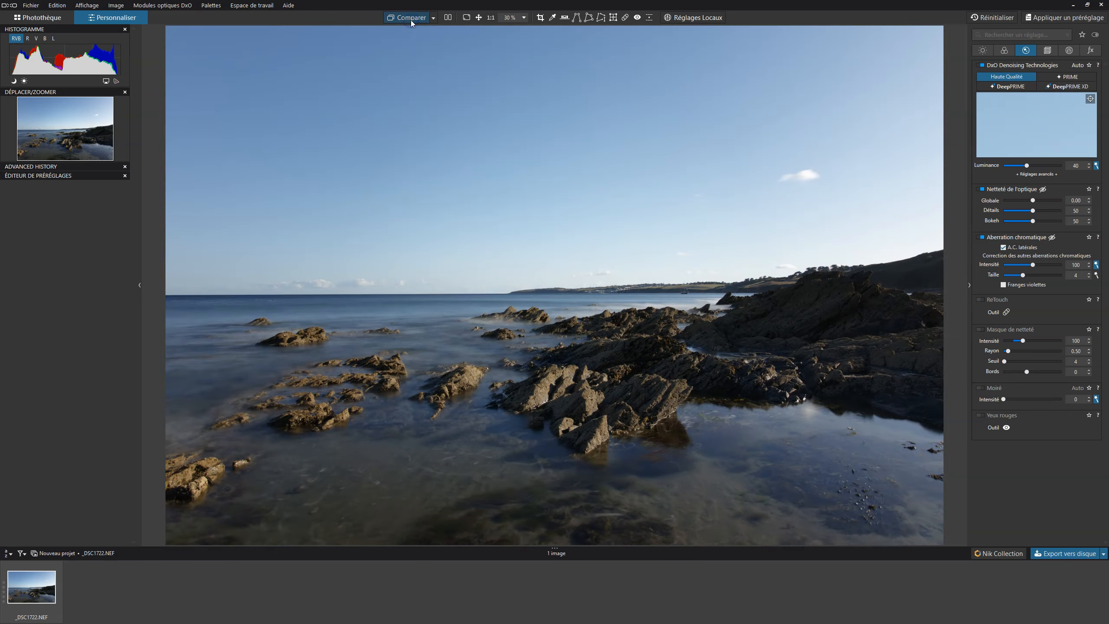
{"action": "left_click", "coordinate": [411, 20]}
- Compare the photo against the reference with geometry corrections, then against the one without them
{"action": "left_click", "coordinate": [433, 17]}
{"action": "left_click", "coordinate": [446, 50]}
{"action": "left_click", "coordinate": [407, 18]}
{"action": "left_click", "coordinate": [451, 44]}
{"action": "left_click", "coordinate": [408, 18]}
{"action": "left_click", "coordinate": [410, 18]}
- Examine the sharpness of the rocks and coastline at 100% and compare it with the uncorrected image
{"action": "left_click", "coordinate": [618, 350]}
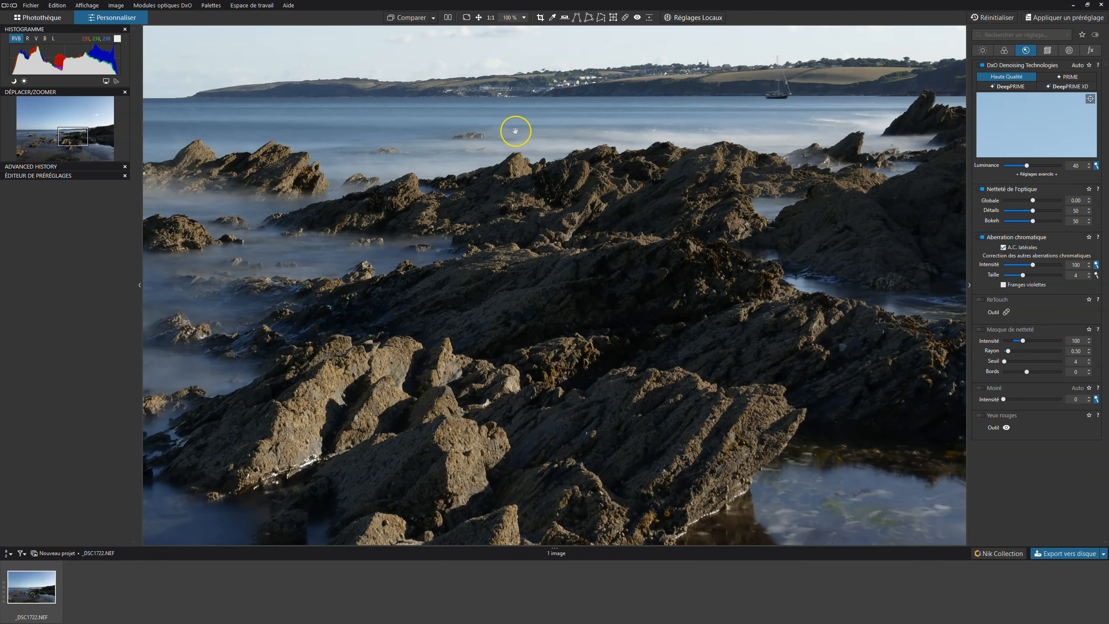
{"action": "left_click_drag", "start_coordinate": [520, 319], "coordinate": [556, 265]}
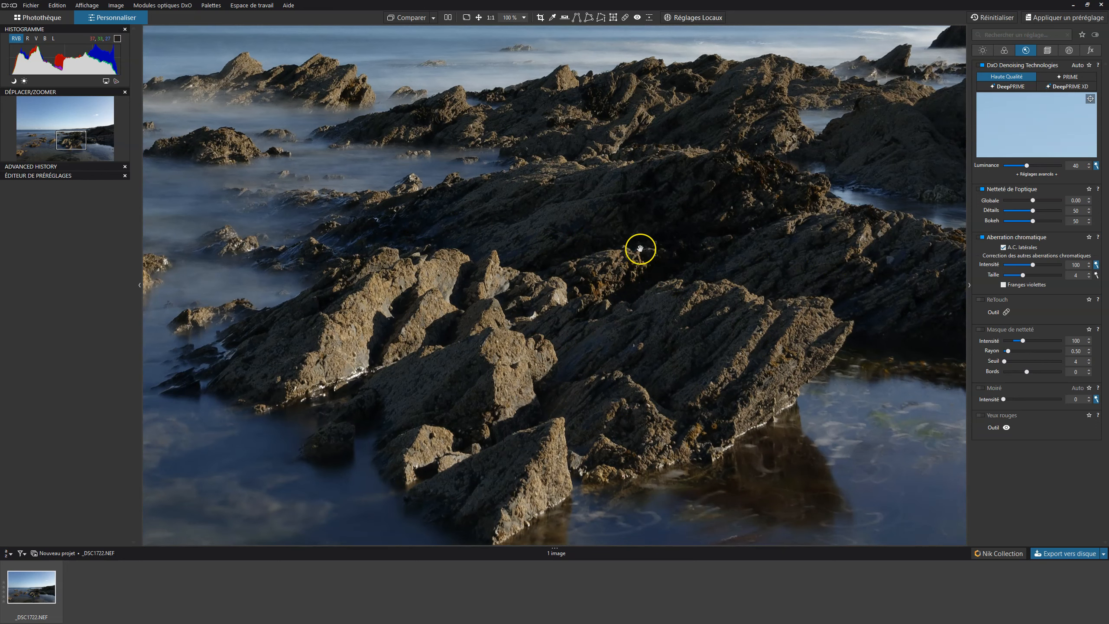
{"action": "left_click", "coordinate": [654, 232]}
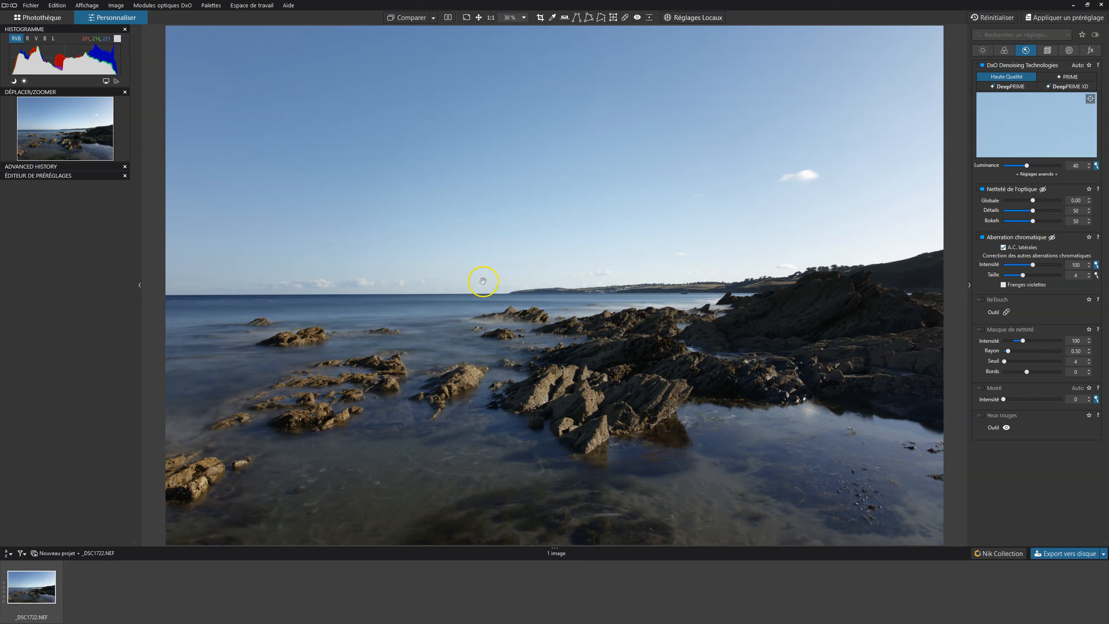
{"action": "double_click", "coordinate": [697, 316]}
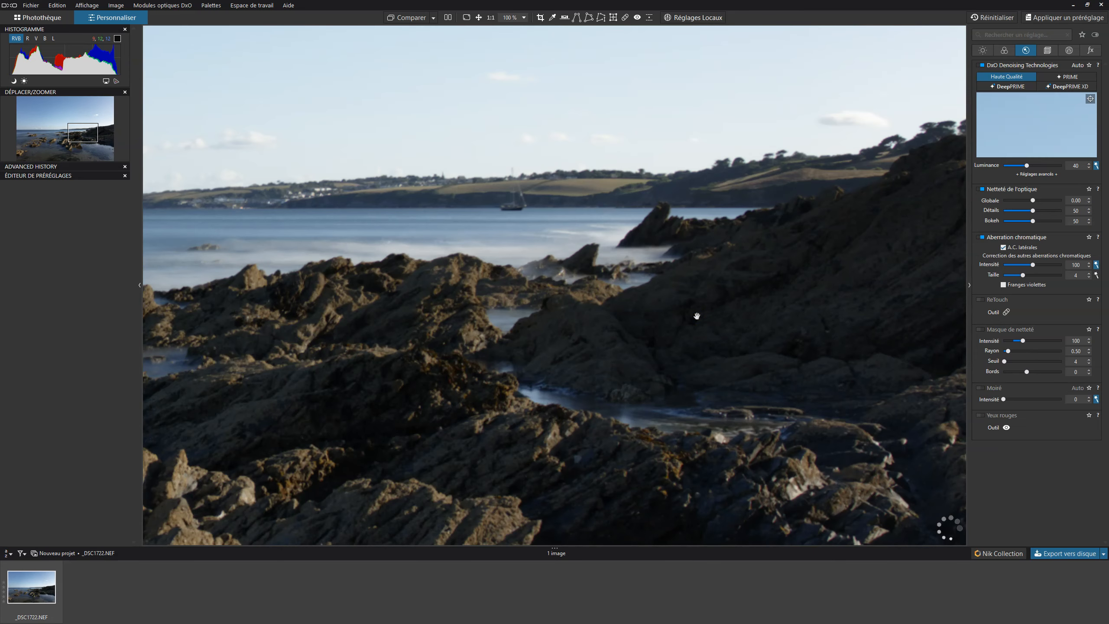
{"action": "left_click_drag", "start_coordinate": [438, 347], "coordinate": [649, 301]}
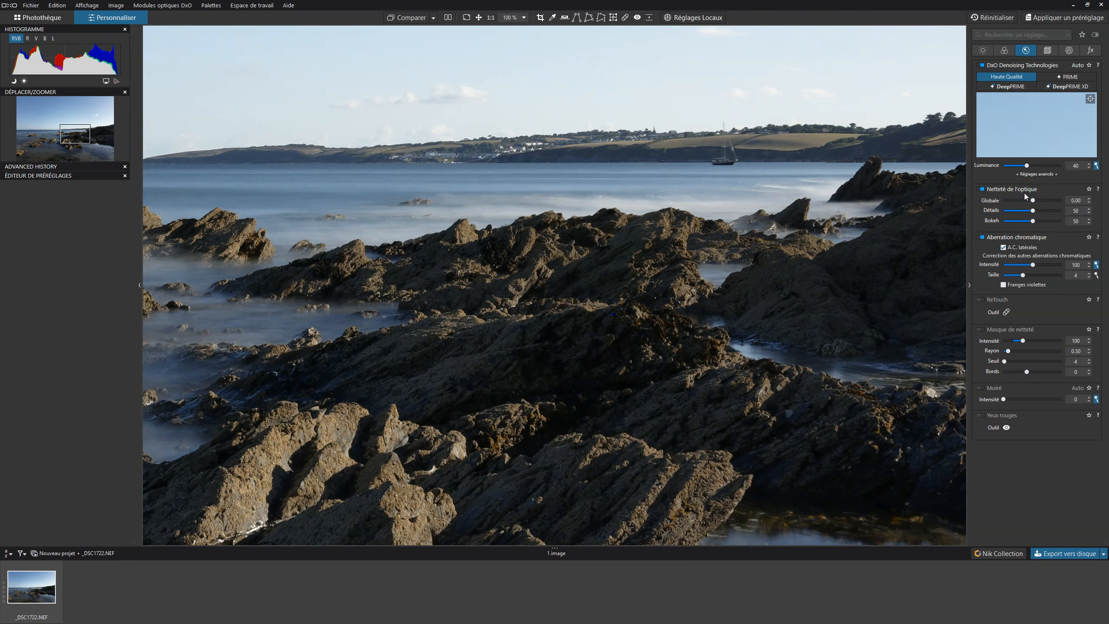
{"action": "left_click_drag", "start_coordinate": [578, 359], "coordinate": [651, 272]}
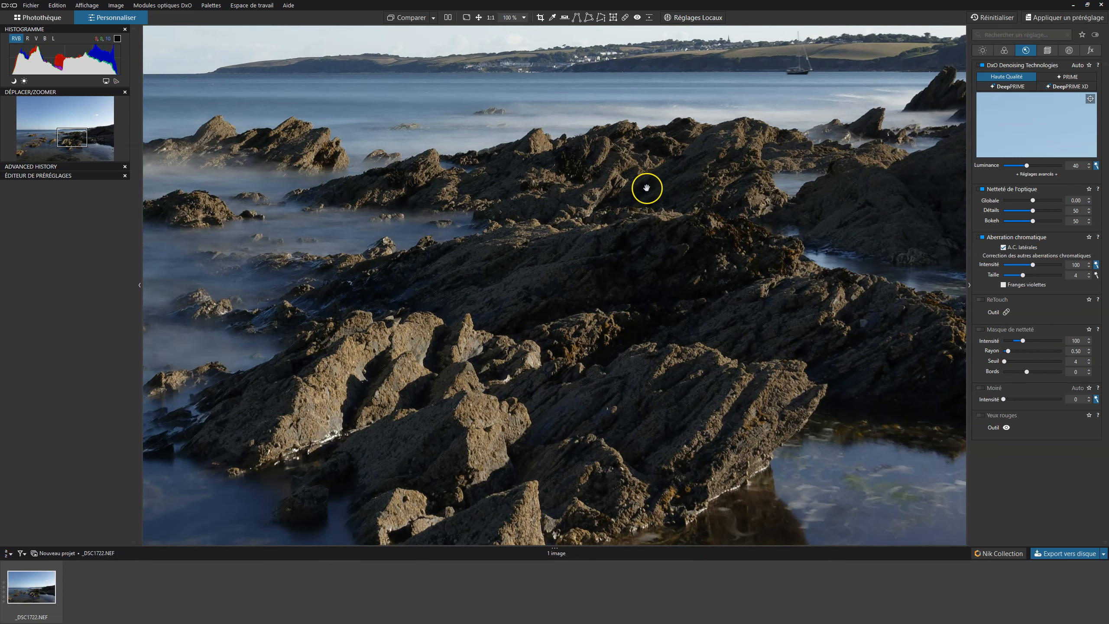
{"action": "left_click", "coordinate": [410, 17]}
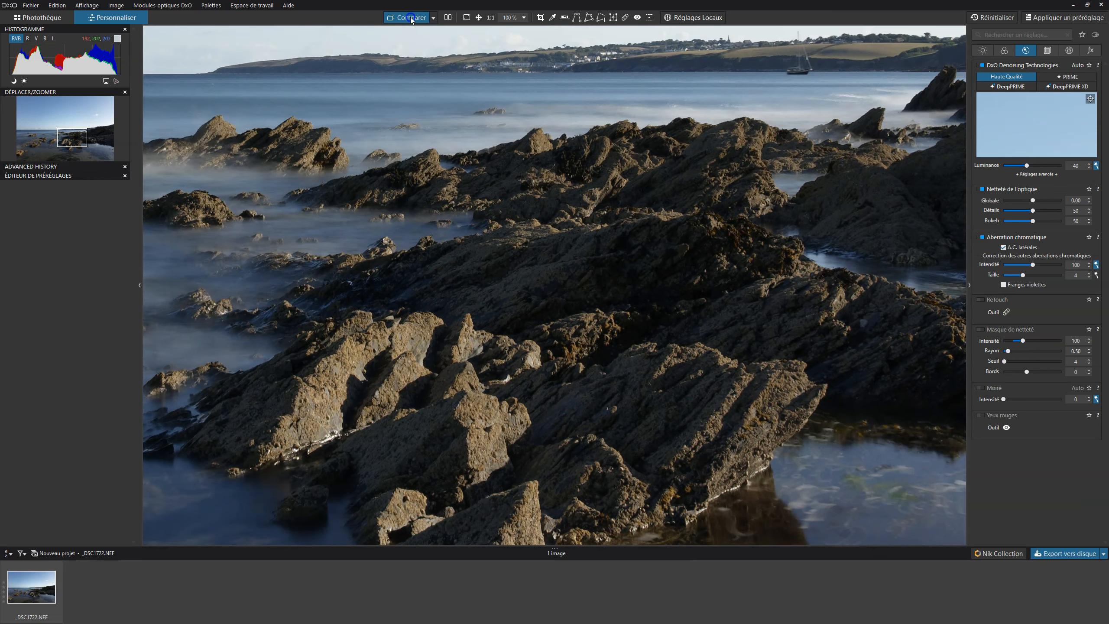
{"action": "left_click", "coordinate": [411, 18]}
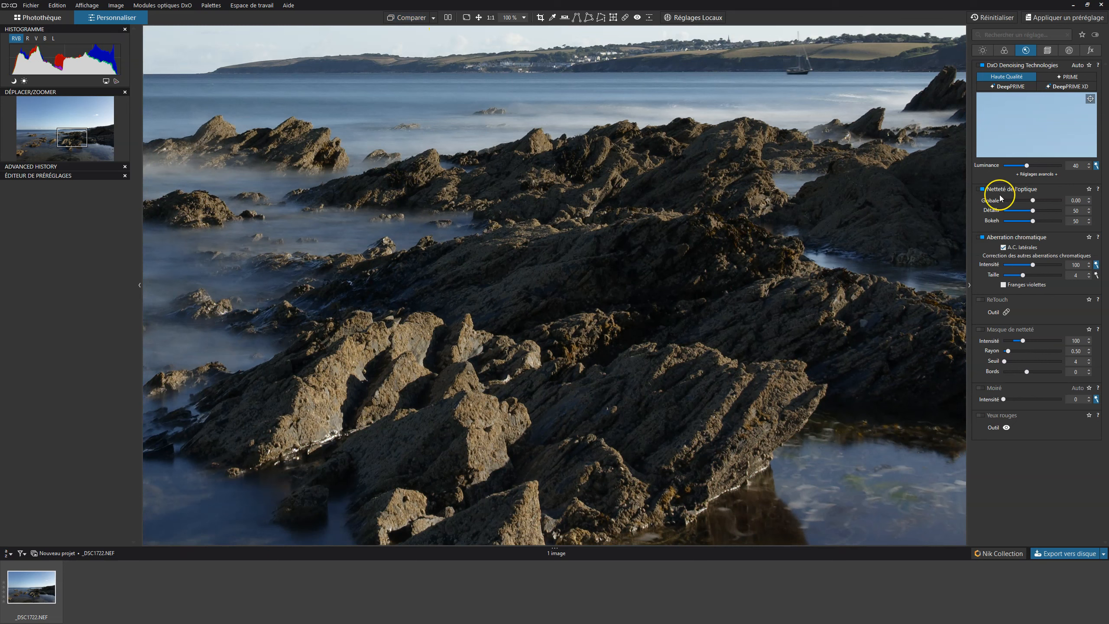
- Turn Netteté de l'optique off and back on to compare its effect on the rock details at 100%
{"action": "left_click", "coordinate": [983, 189]}
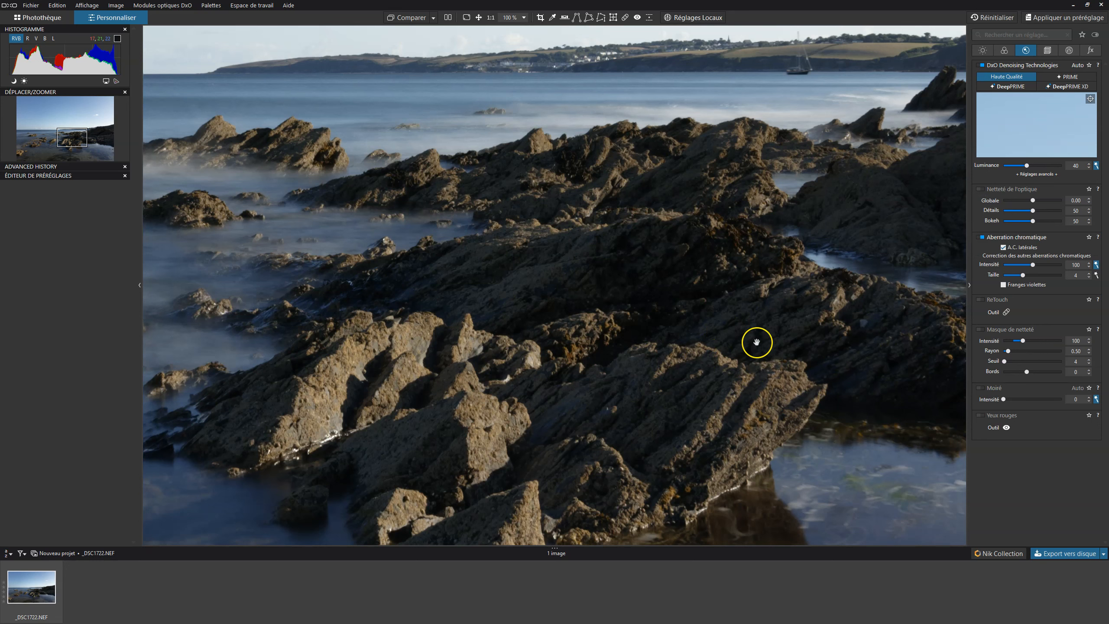
{"action": "left_click_drag", "start_coordinate": [757, 342], "coordinate": [702, 292]}
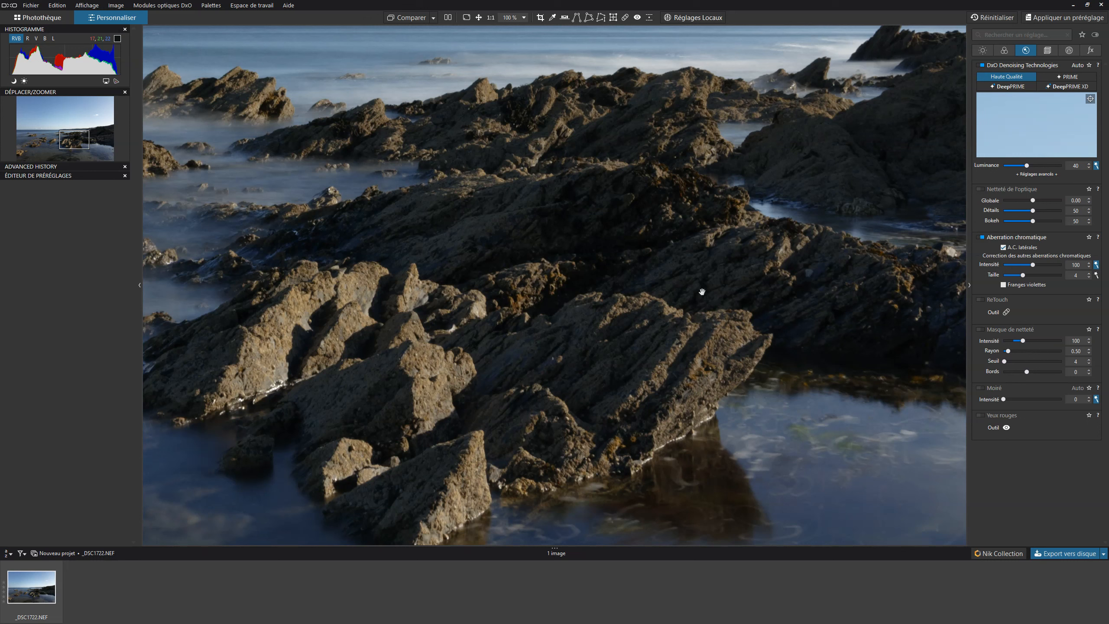
{"action": "left_click", "coordinate": [703, 291]}
{"action": "left_click", "coordinate": [1017, 260]}
{"action": "left_click", "coordinate": [1016, 231]}
{"action": "left_click", "coordinate": [981, 191]}
{"action": "left_click", "coordinate": [982, 190]}
{"action": "left_click_drag", "start_coordinate": [580, 306], "coordinate": [656, 208]}
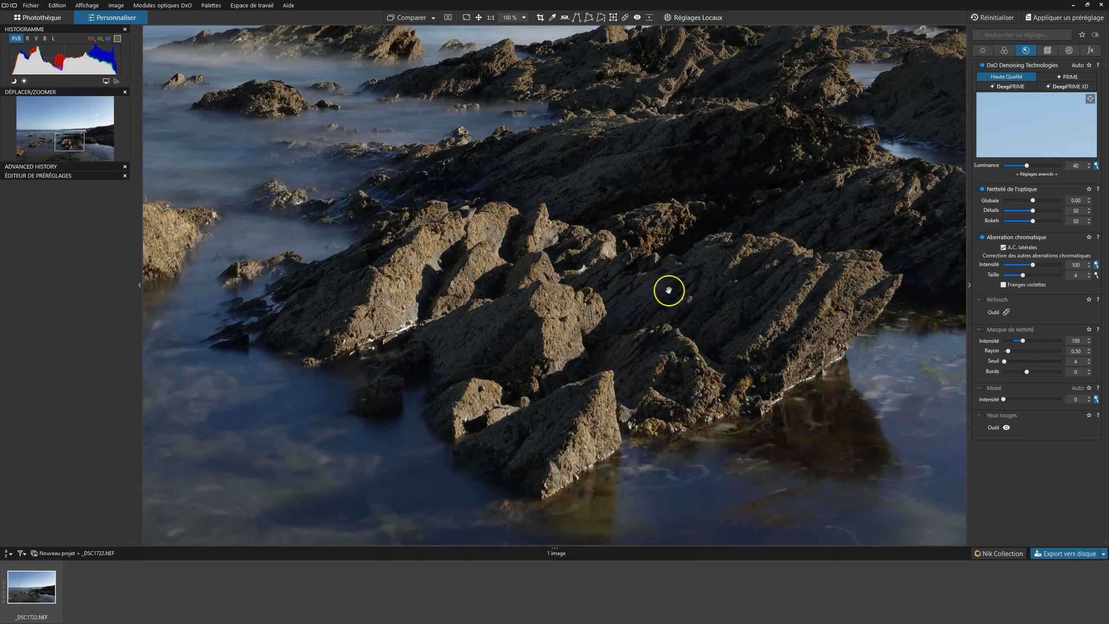
{"action": "left_click_drag", "start_coordinate": [675, 359], "coordinate": [639, 342]}
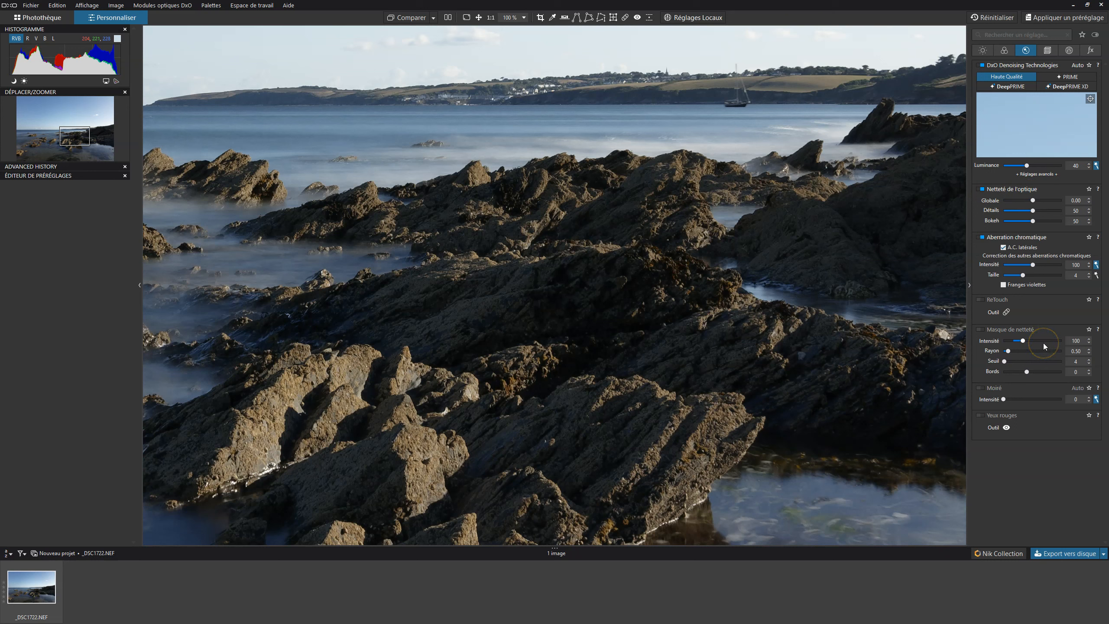
- Try Masque de netteté on the foreground rocks, toggling it to compare, and leave it switched off
{"action": "left_click", "coordinate": [981, 329]}
{"action": "left_click_drag", "start_coordinate": [409, 384], "coordinate": [531, 202]}
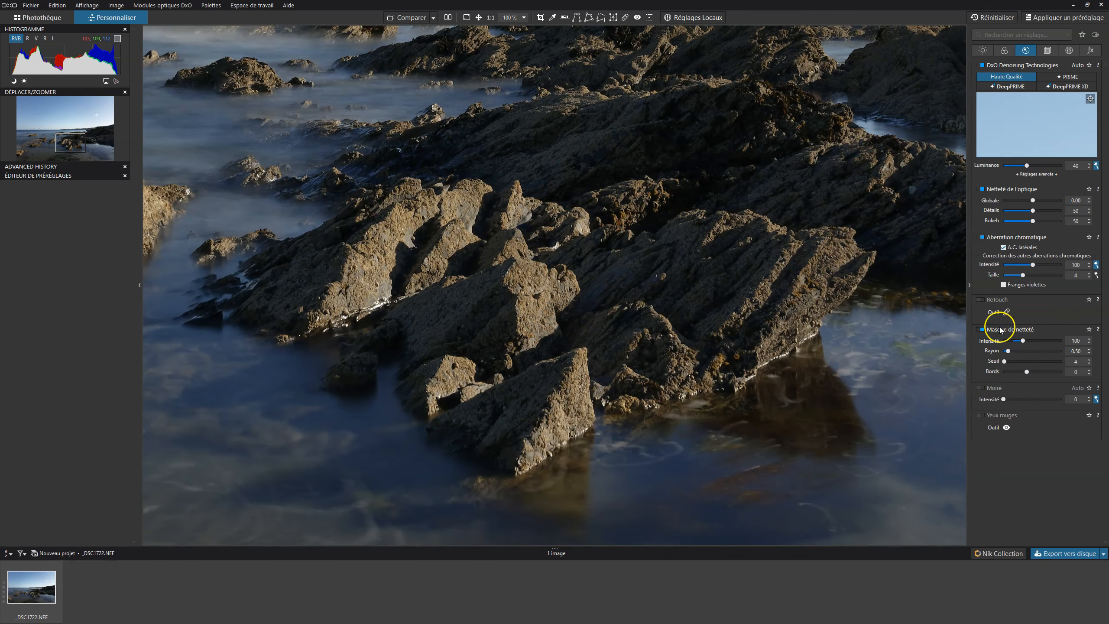
{"action": "left_click", "coordinate": [981, 330]}
{"action": "left_click", "coordinate": [980, 329]}
{"action": "left_click", "coordinate": [981, 329]}
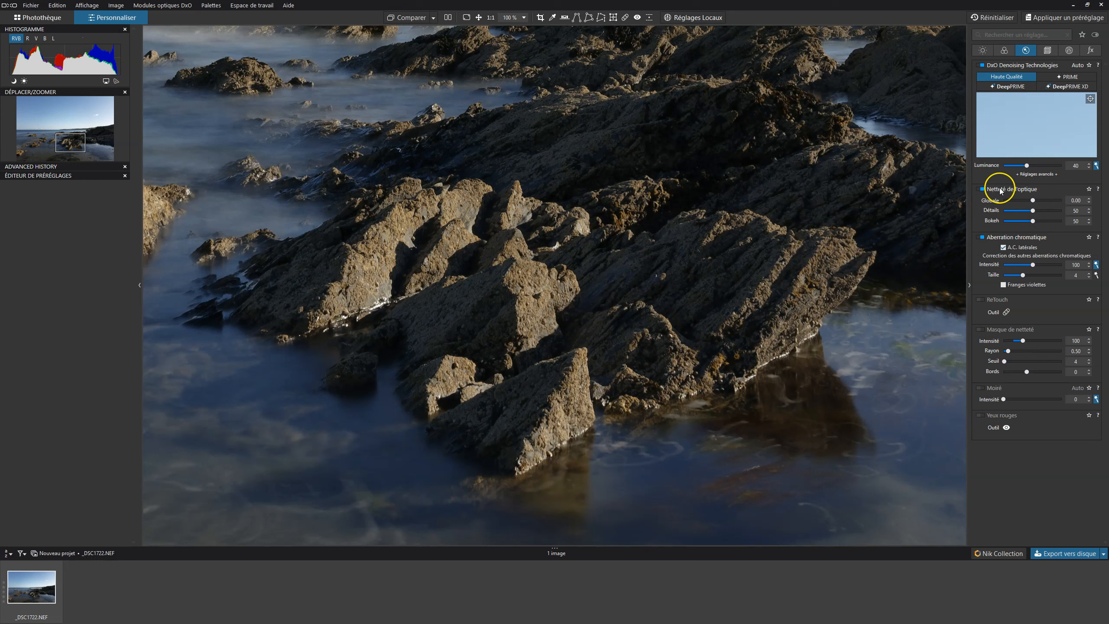
- Lower the Globale lens sharpness to -3.00 and toggle Netteté de l'optique off and on to compare
{"action": "left_click_drag", "start_coordinate": [1028, 203], "coordinate": [949, 212]}
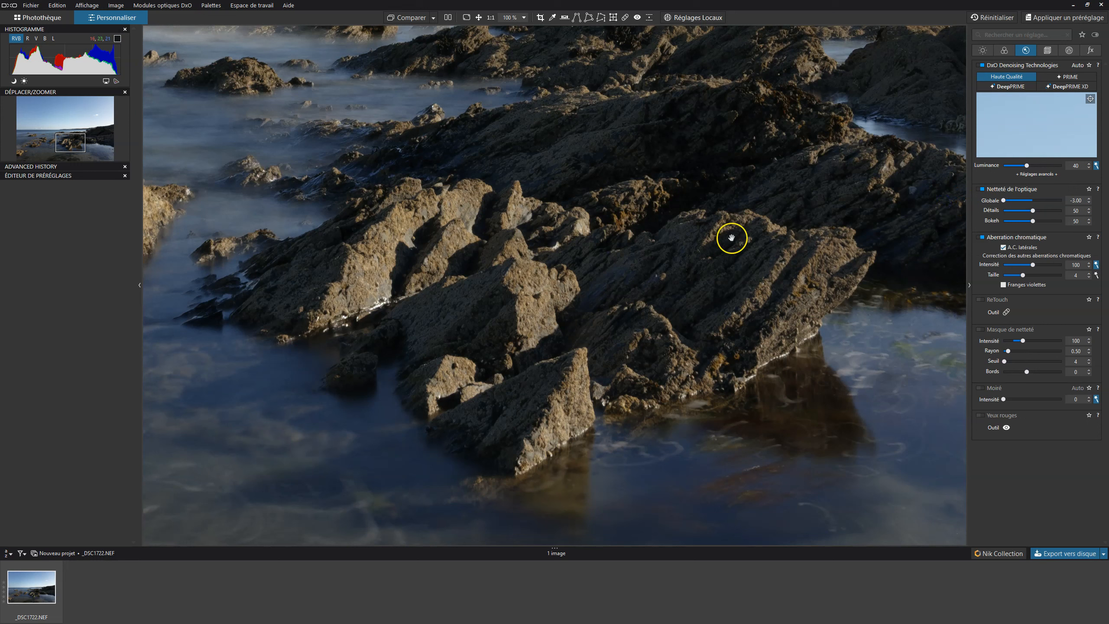
{"action": "left_click", "coordinate": [982, 189]}
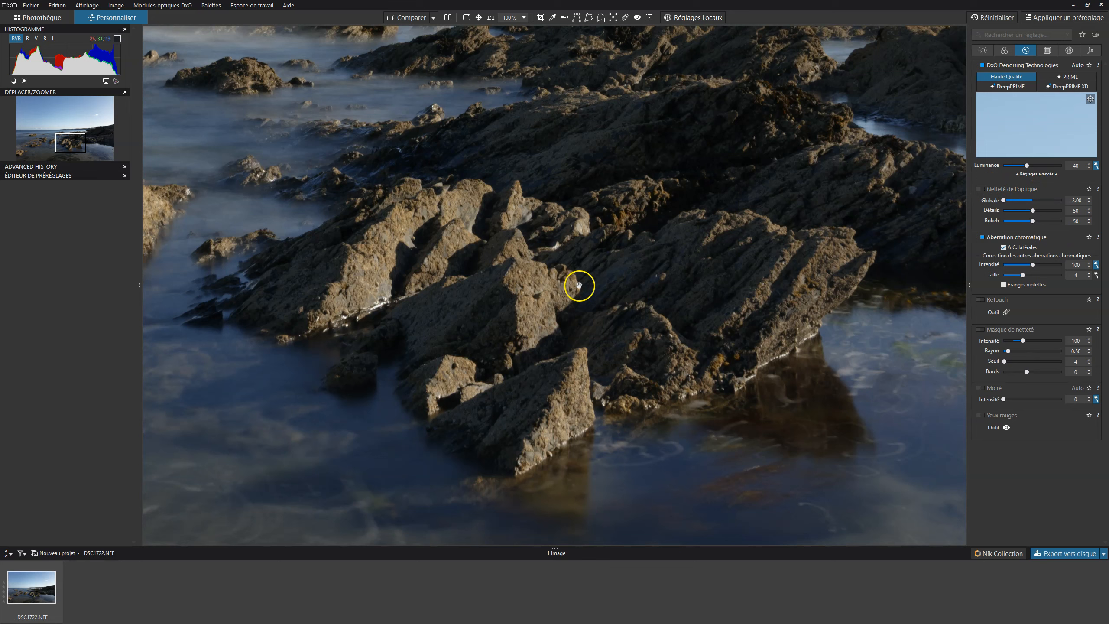
{"action": "left_click", "coordinate": [983, 189]}
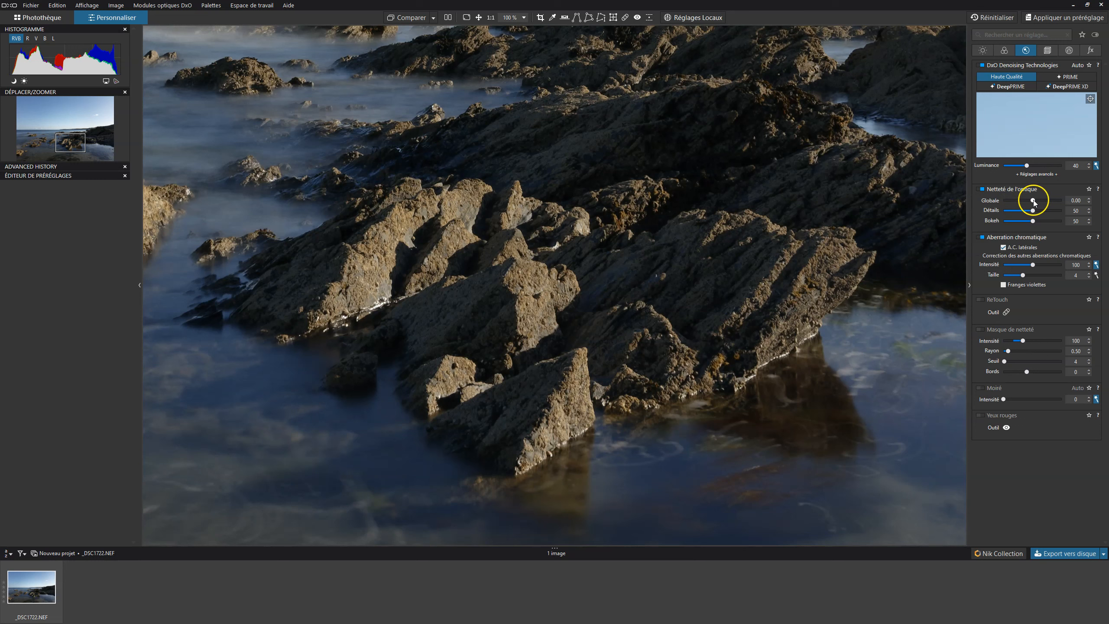
- Try lower and higher Globale lens sharpness values, including 0.78, and reset the slider to 0.00
{"action": "left_click_drag", "start_coordinate": [1034, 201], "coordinate": [1021, 200]}
{"action": "double_click", "coordinate": [1021, 200]}
{"action": "left_click", "coordinate": [1041, 202]}
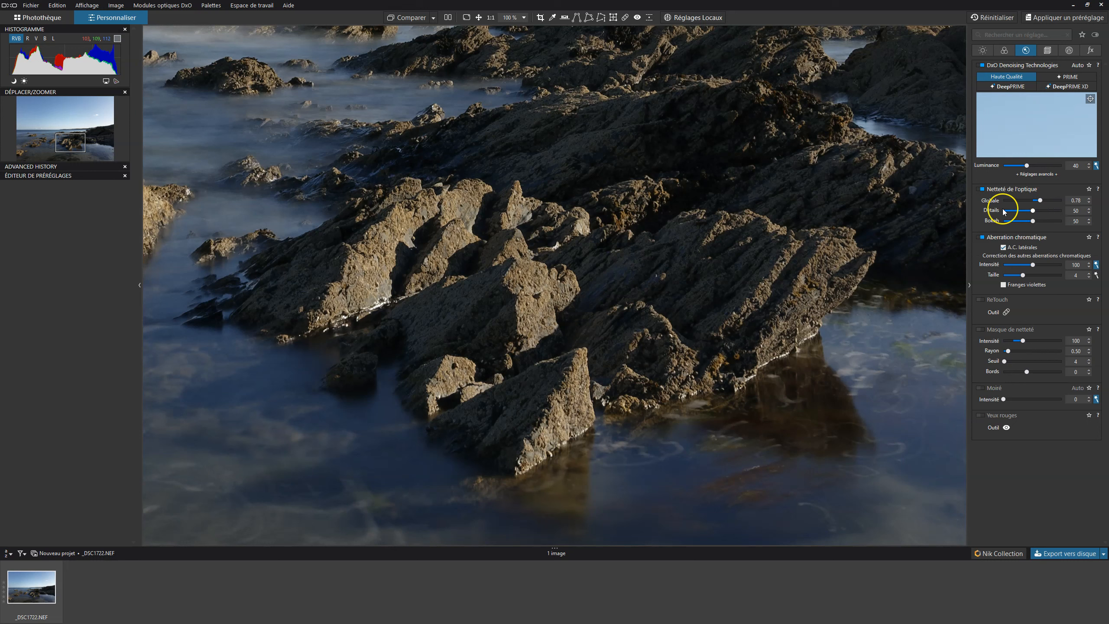
{"action": "left_click", "coordinate": [1034, 212]}
- Enable Masque de netteté with intensity 100 and radius 0.50, then check the rocks and the whole photo
{"action": "left_click", "coordinate": [982, 329]}
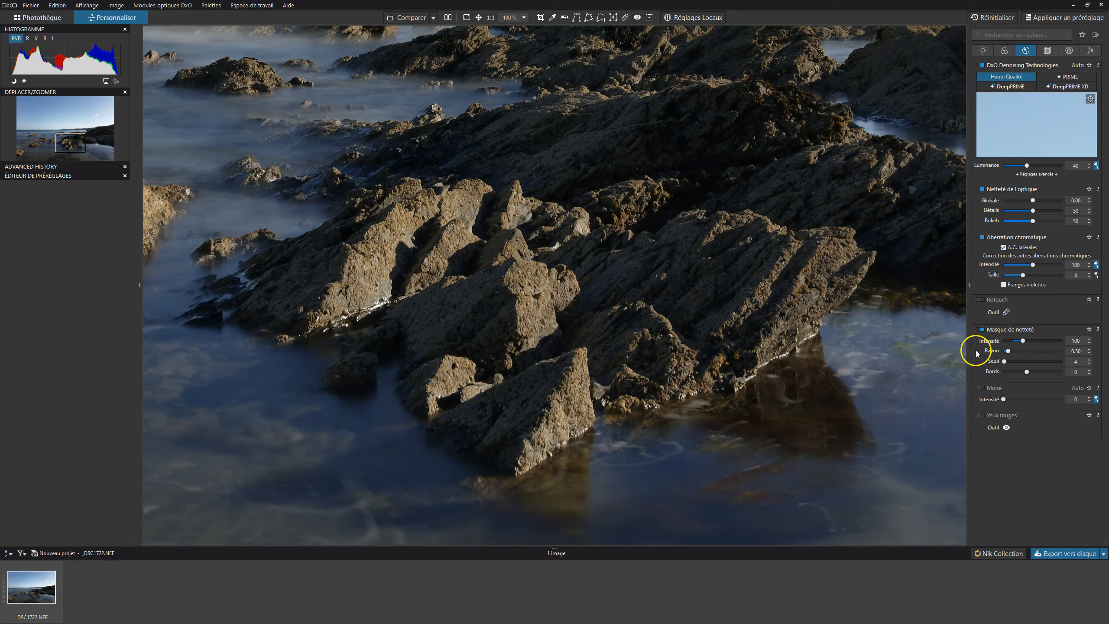
{"action": "left_click_drag", "start_coordinate": [627, 181], "coordinate": [597, 334]}
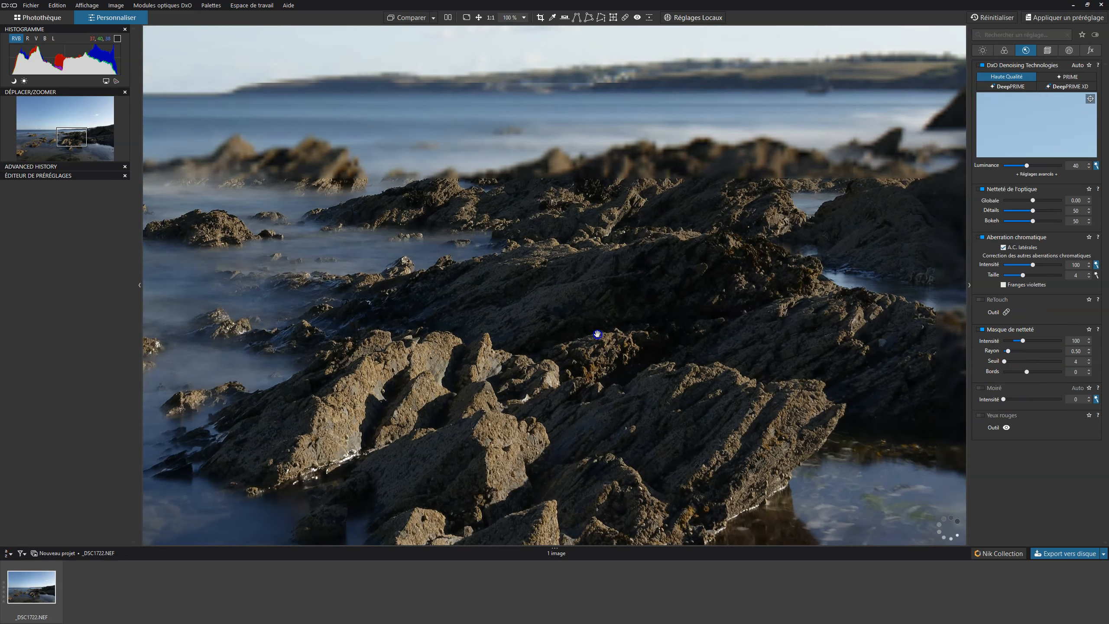
{"action": "left_click", "coordinate": [620, 268]}
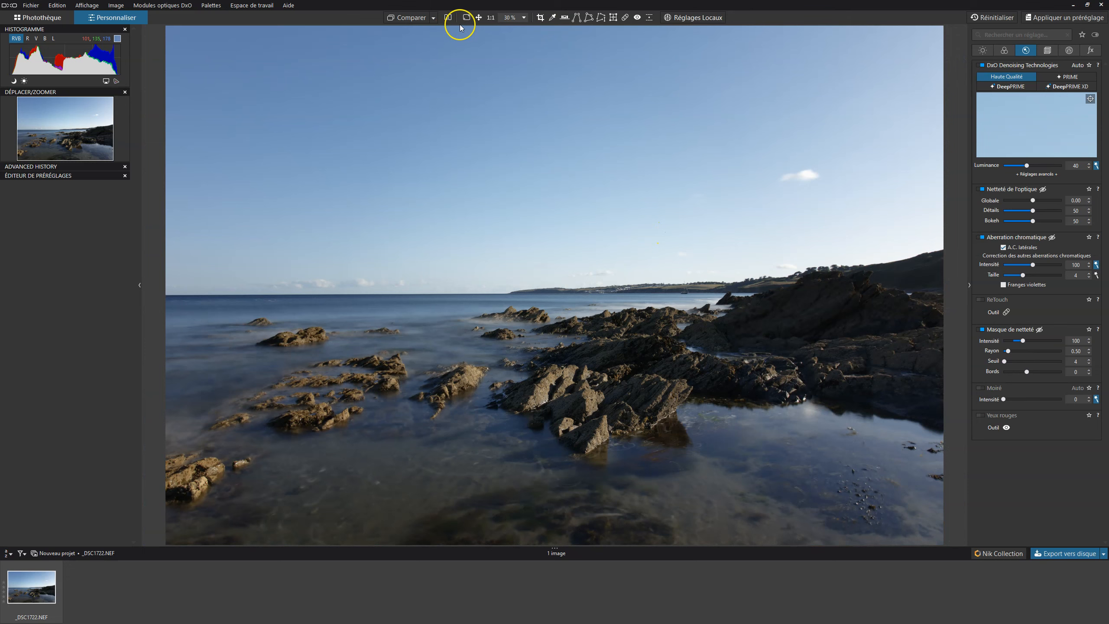
- Crop the photo to a 16 × 9 ratio across its full width and apply the framing
{"action": "left_click", "coordinate": [540, 17]}
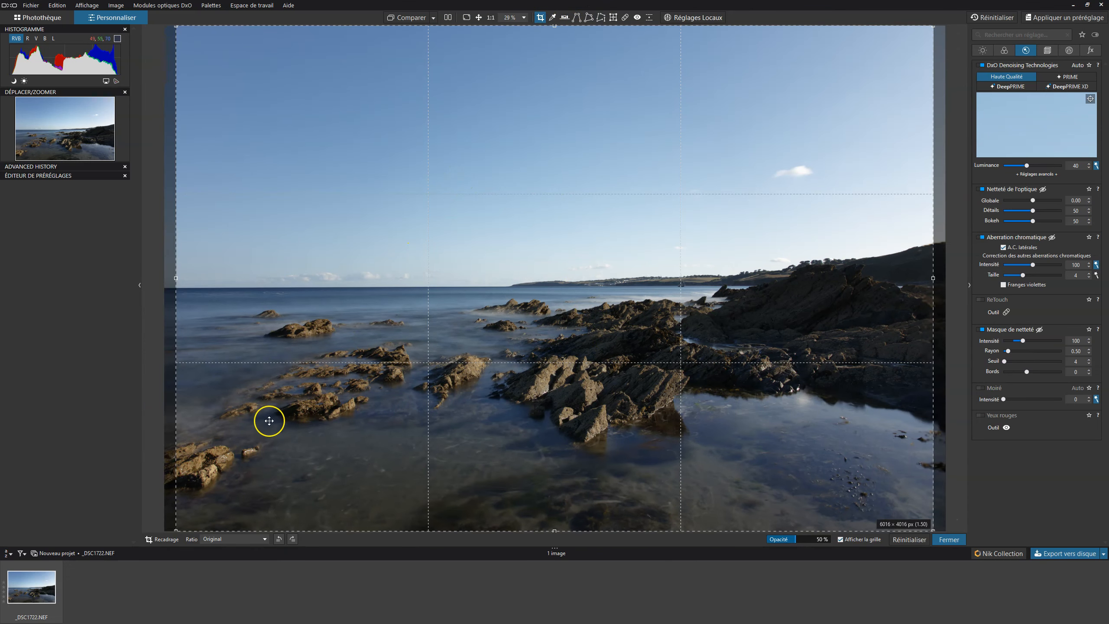
{"action": "left_click", "coordinate": [236, 546]}
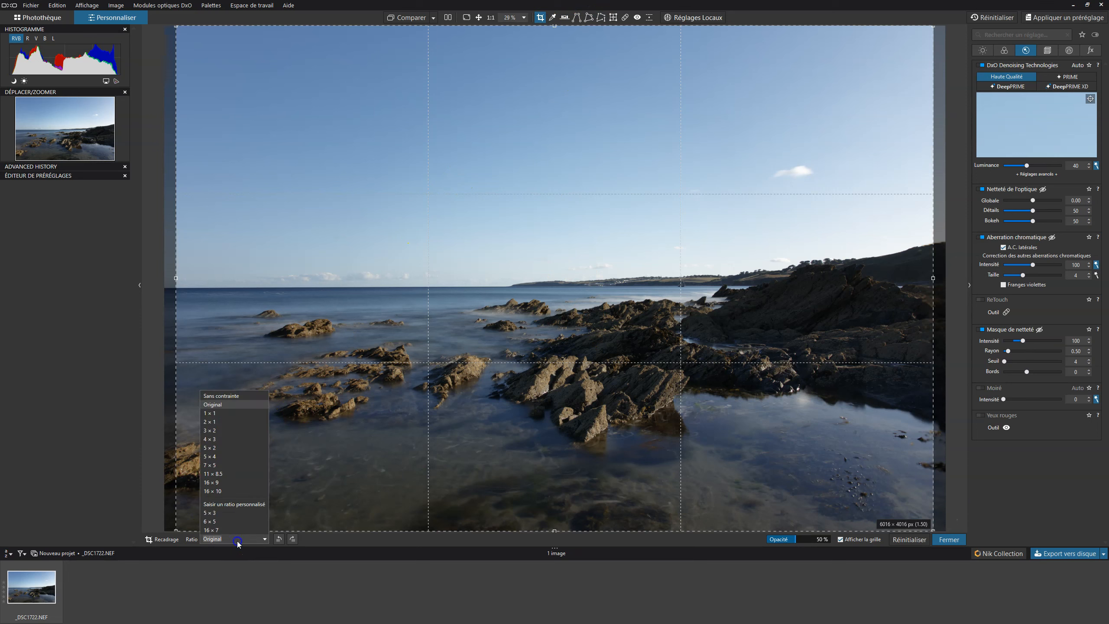
{"action": "left_click", "coordinate": [222, 481]}
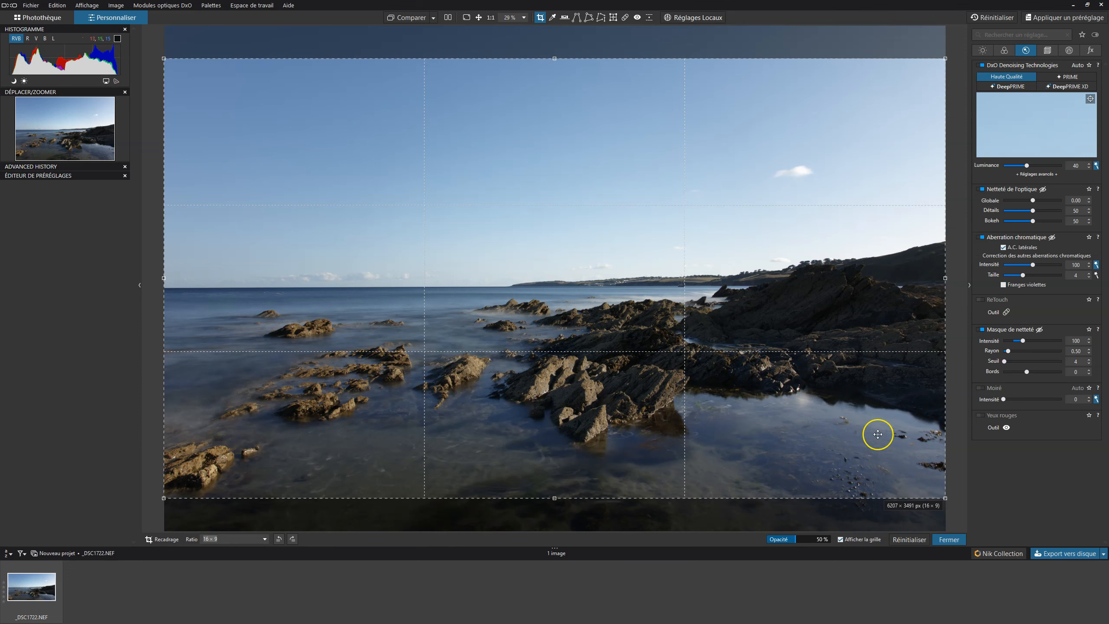
{"action": "left_click", "coordinate": [949, 539]}
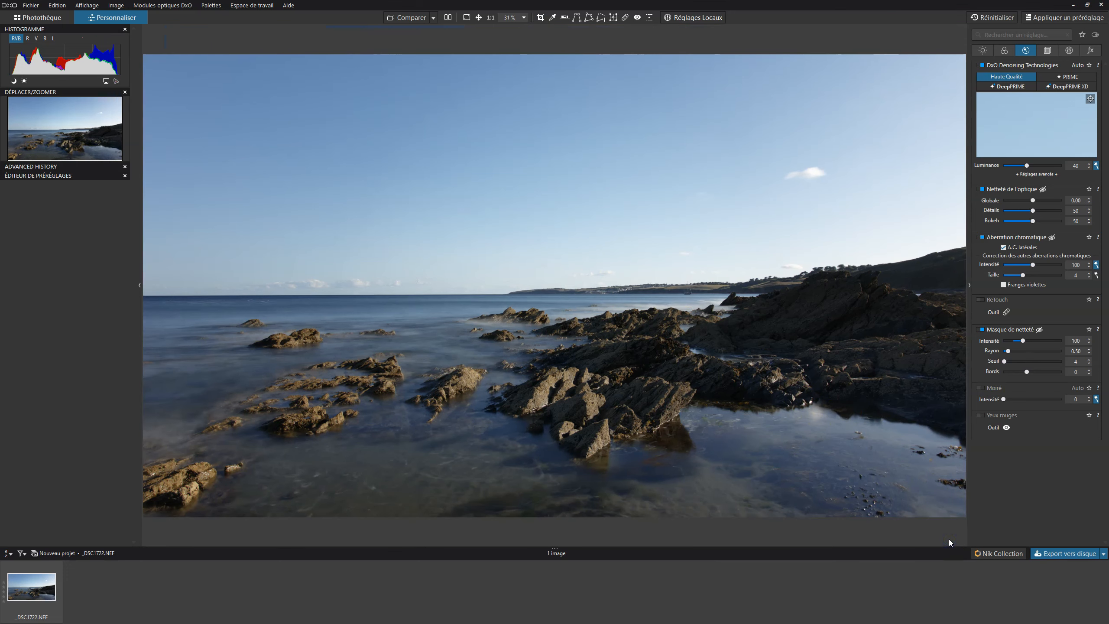
- View the cropped photo full screen and inspect the foreground rocks, coastline and boat up close before returning to the editor
{"action": "left_click", "coordinate": [466, 16]}
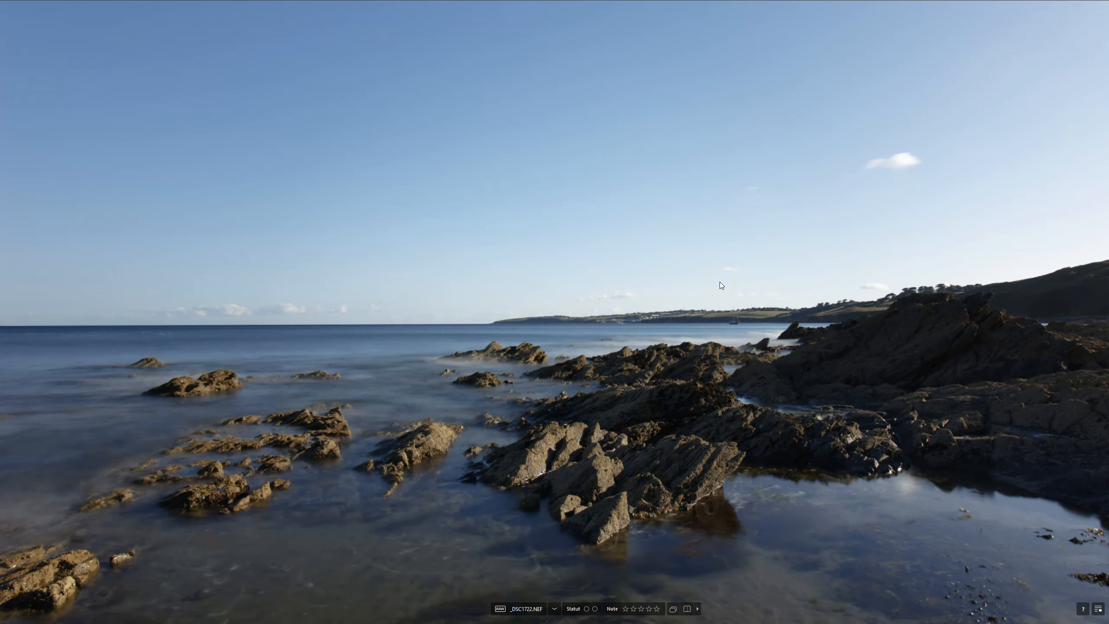
{"action": "left_click", "coordinate": [640, 396]}
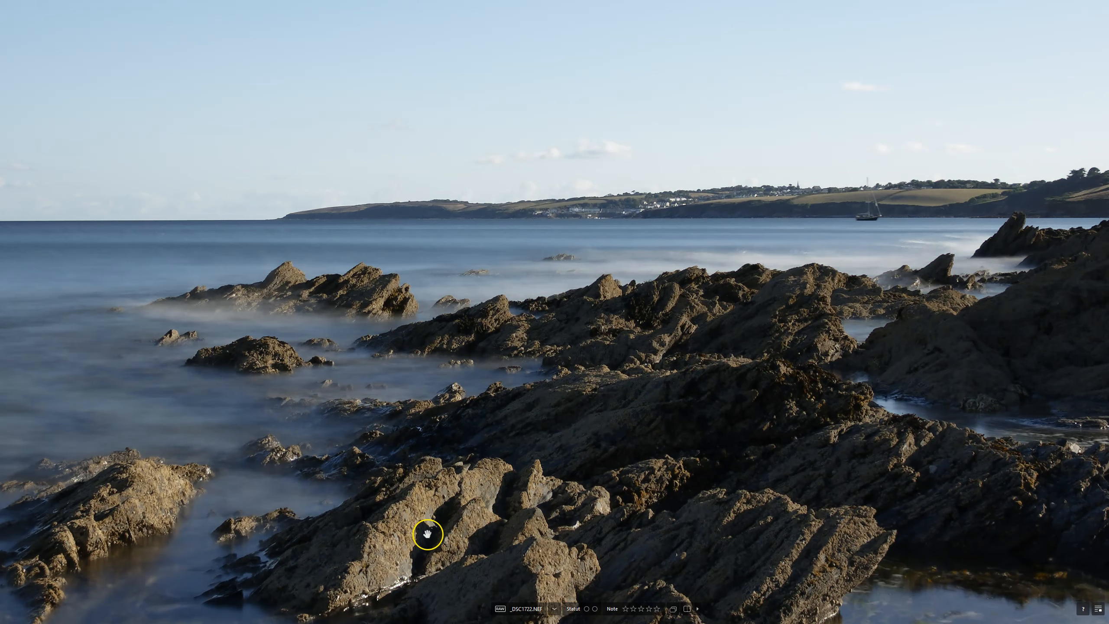
{"action": "left_click_drag", "start_coordinate": [426, 535], "coordinate": [466, 413]}
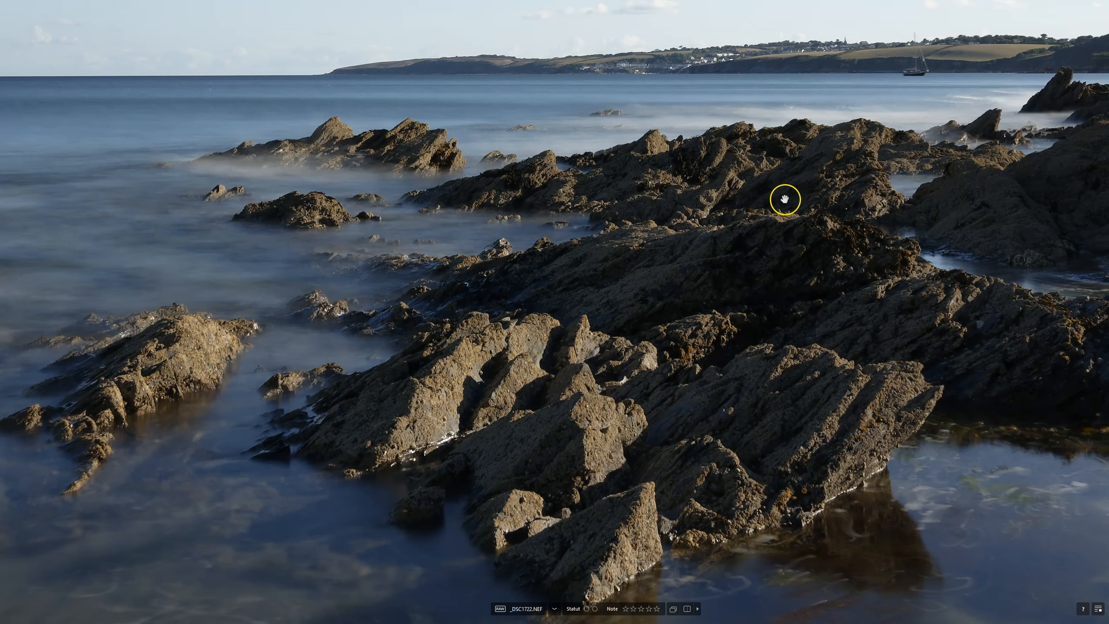
{"action": "left_click_drag", "start_coordinate": [785, 199], "coordinate": [664, 318]}
{"action": "left_click", "coordinate": [646, 327]}
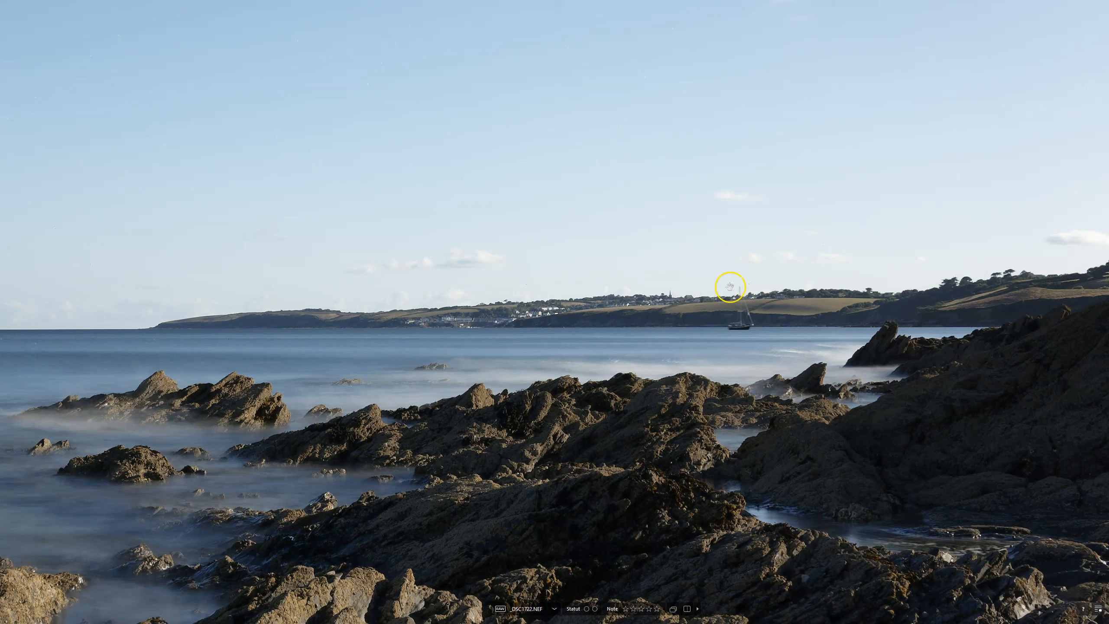
{"action": "left_click", "coordinate": [763, 402]}
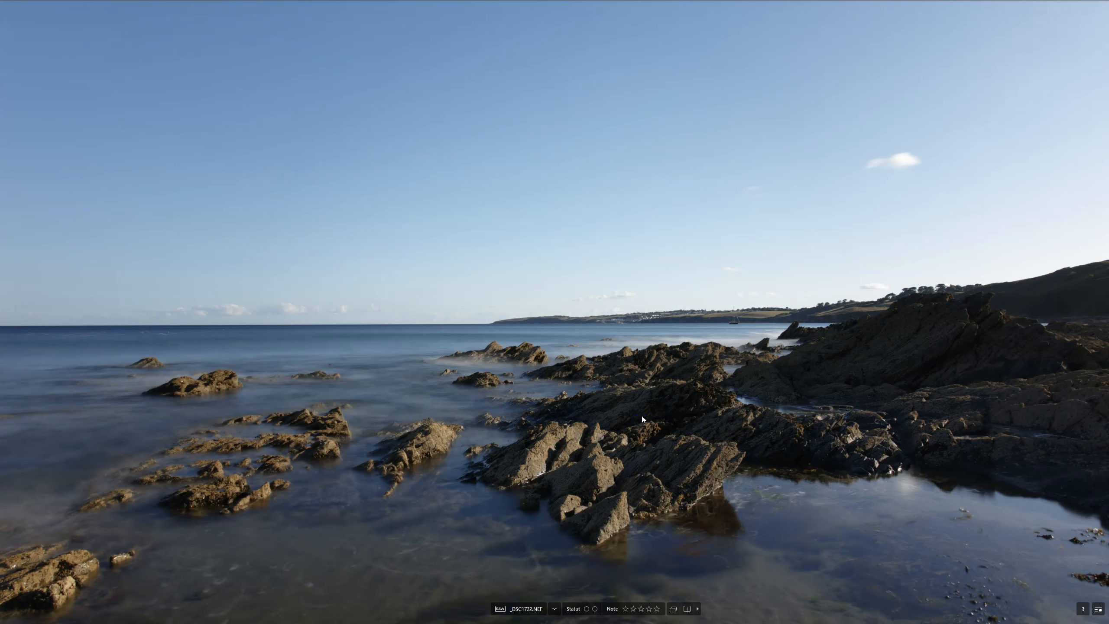
{"action": "key", "text": "Escape"}
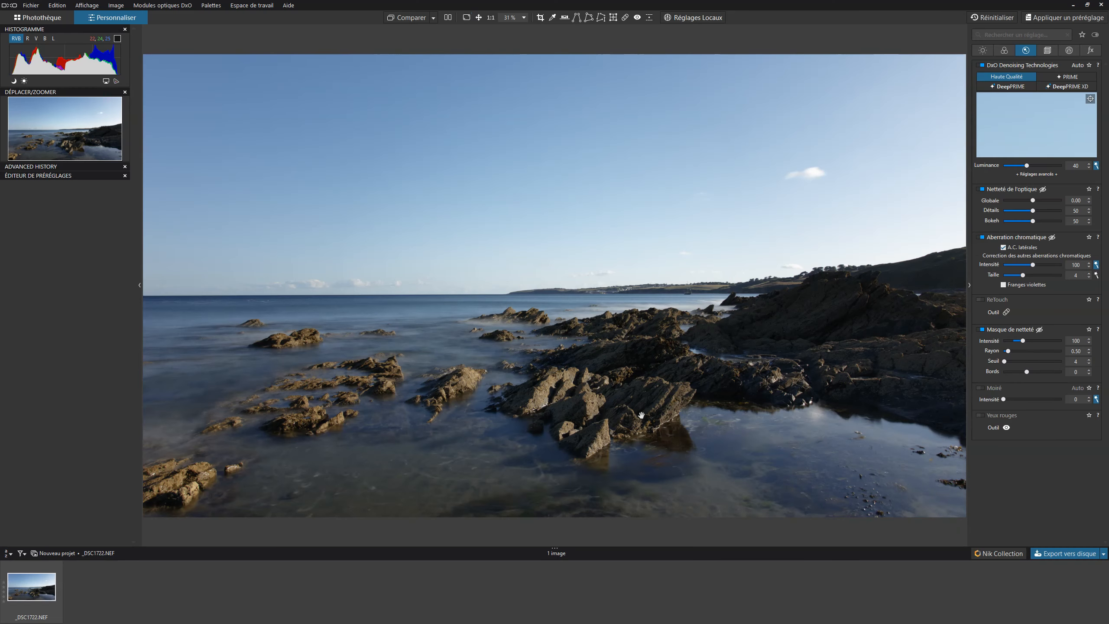
- Enable DxO ClearView Plus with intensity 15, toggle it to compare, and leave it switched on
{"action": "left_click", "coordinate": [985, 51]}
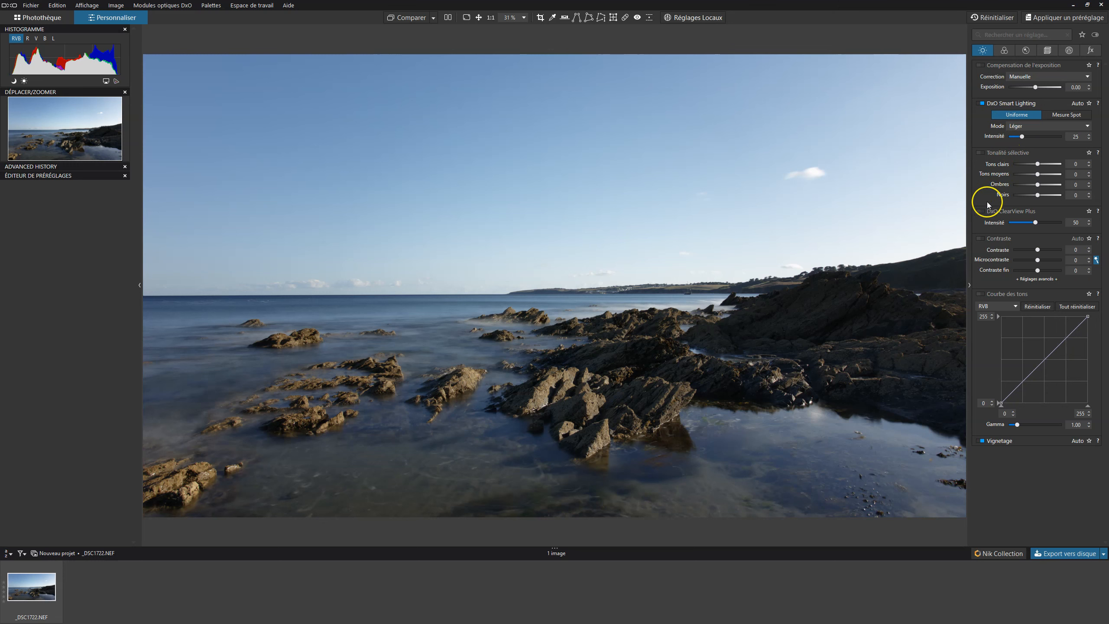
{"action": "left_click", "coordinate": [982, 211]}
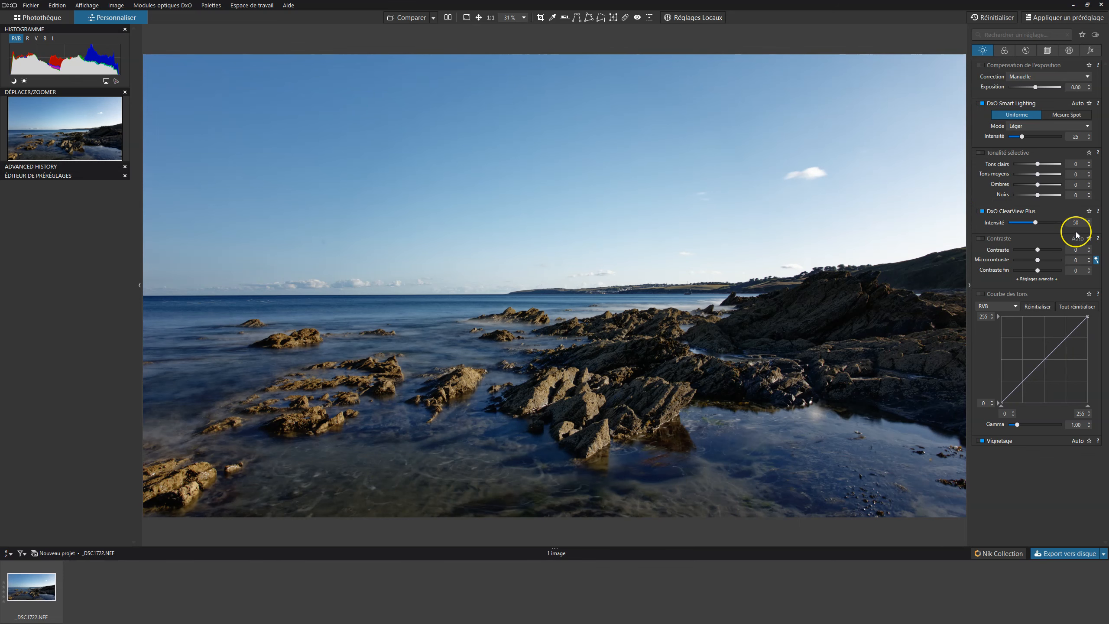
{"action": "left_click_drag", "start_coordinate": [1031, 232], "coordinate": [1020, 223]}
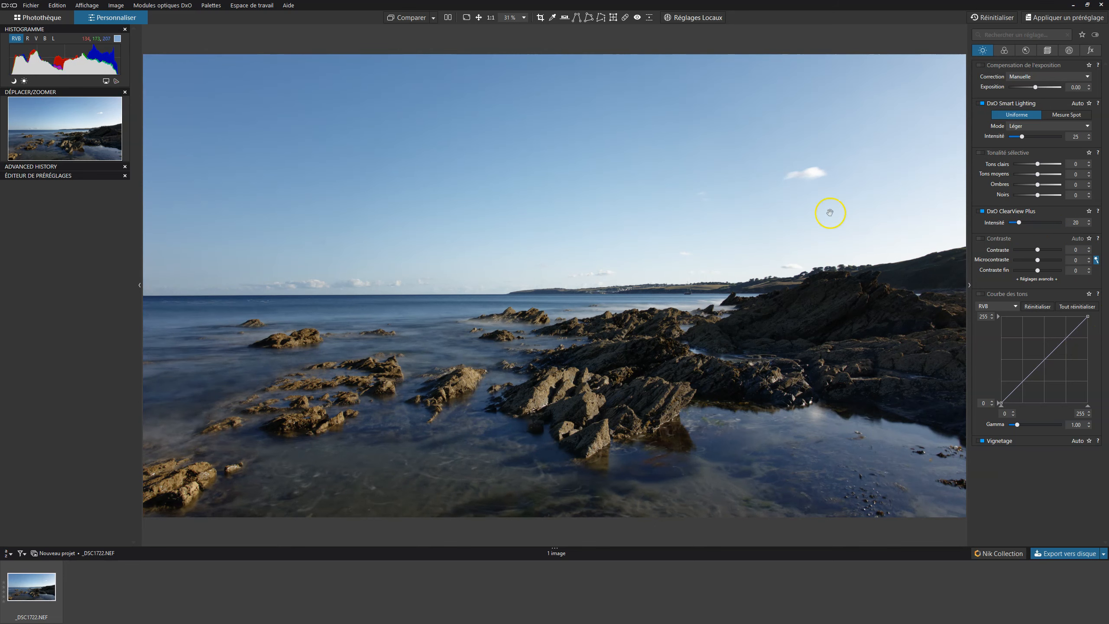
{"action": "left_click_drag", "start_coordinate": [1019, 223], "coordinate": [1018, 223]}
{"action": "left_click", "coordinate": [988, 212]}
{"action": "left_click", "coordinate": [982, 211]}
{"action": "left_click", "coordinate": [983, 212]}
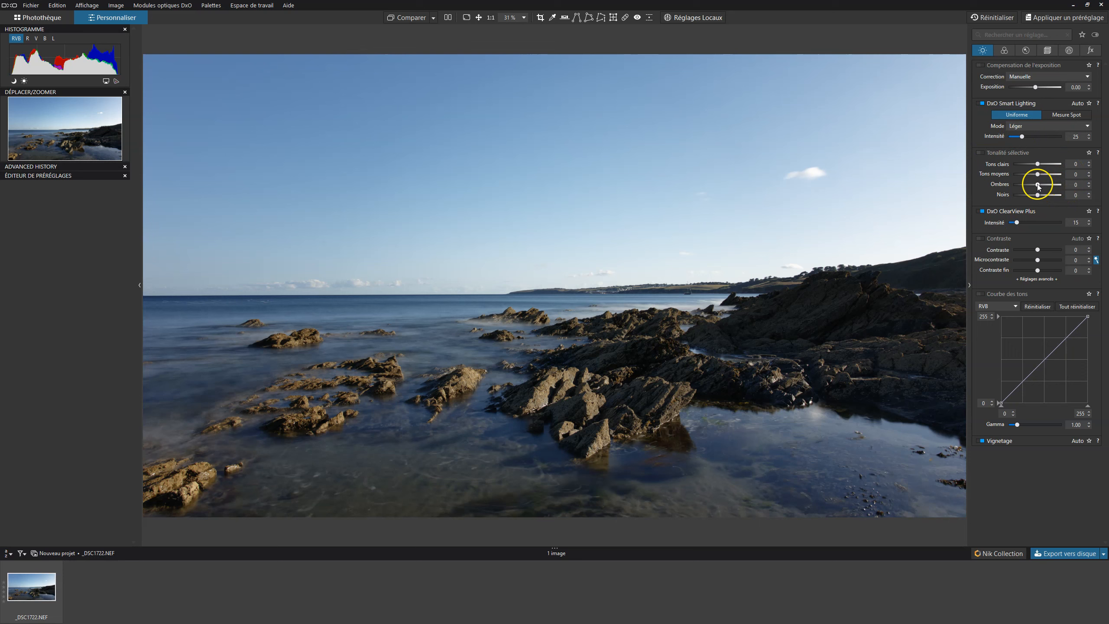
- Raise Ombres to 28 in Tonalité sélective, toggle the correction to compare, and check the shaded rocks at 100 %
{"action": "left_click_drag", "start_coordinate": [1038, 185], "coordinate": [1044, 187]}
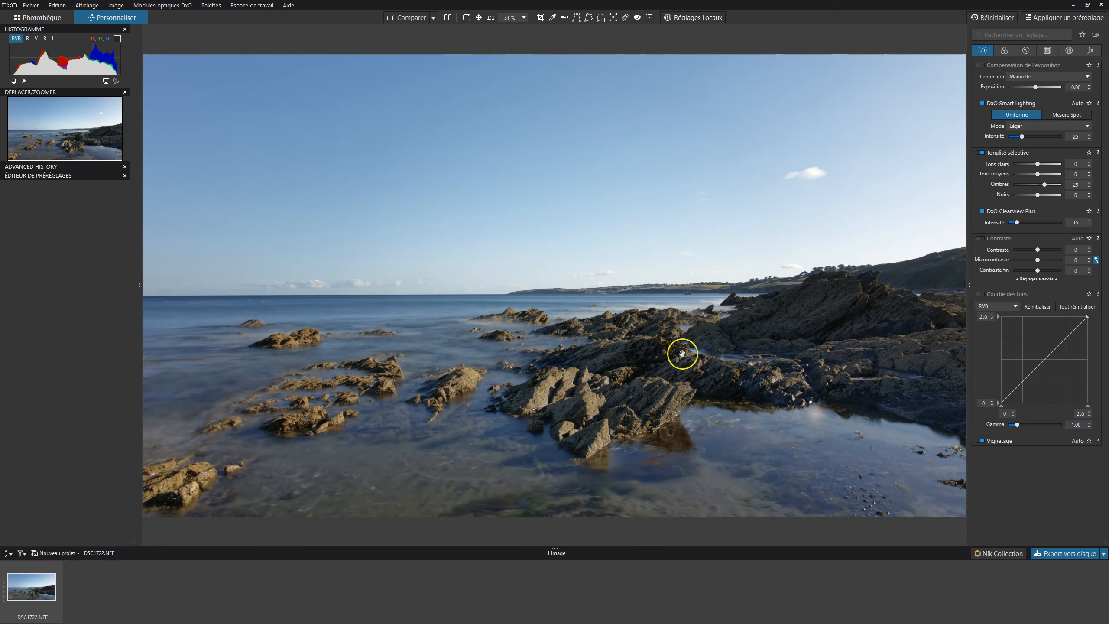
{"action": "left_click", "coordinate": [811, 316]}
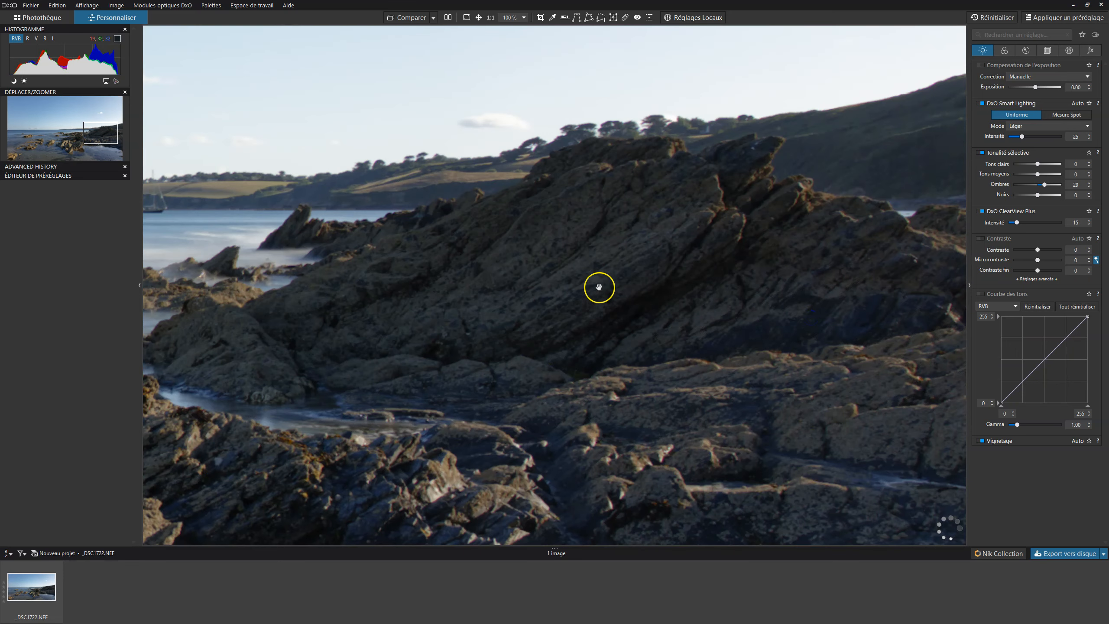
{"action": "left_click", "coordinate": [544, 285]}
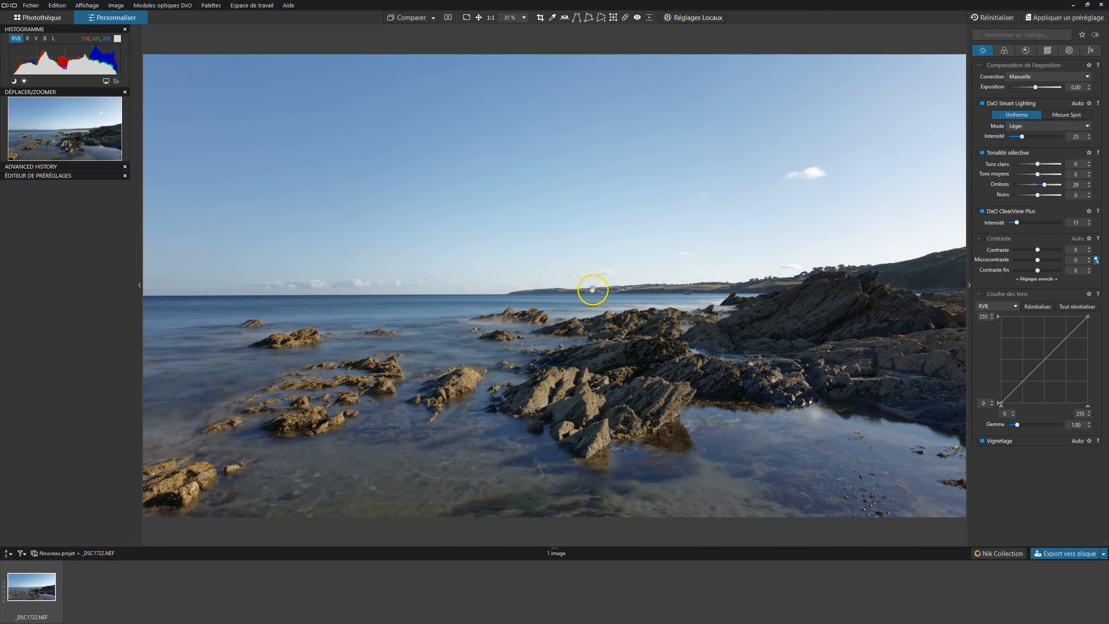
{"action": "left_click", "coordinate": [982, 153]}
{"action": "left_click", "coordinate": [981, 153]}
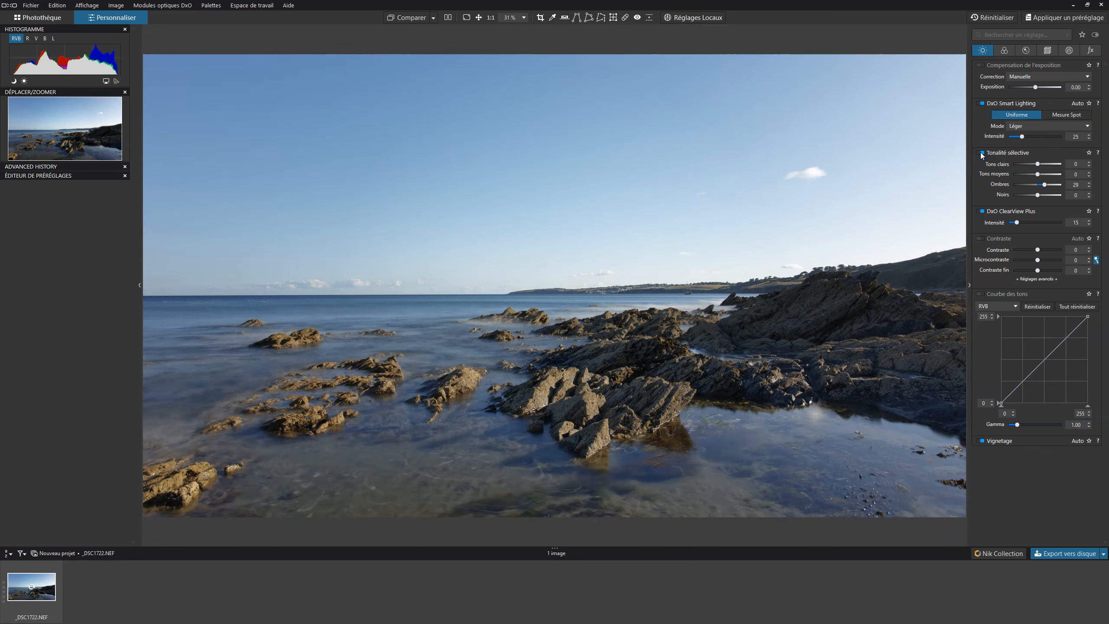
{"action": "left_click", "coordinate": [982, 153]}
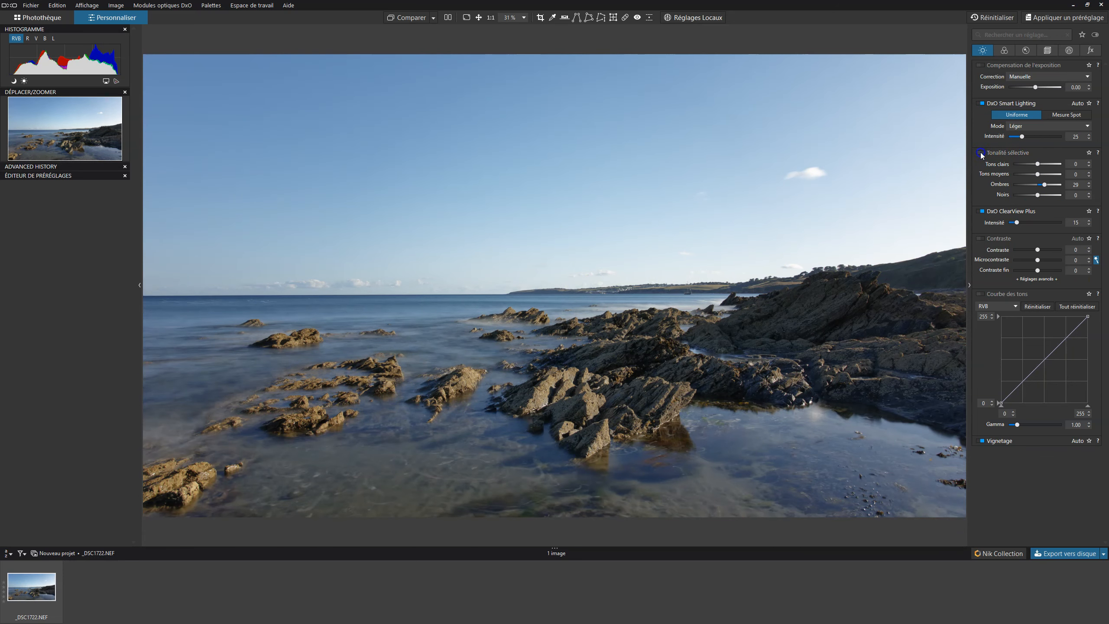
{"action": "left_click", "coordinate": [982, 153]}
{"action": "left_click", "coordinate": [807, 325]}
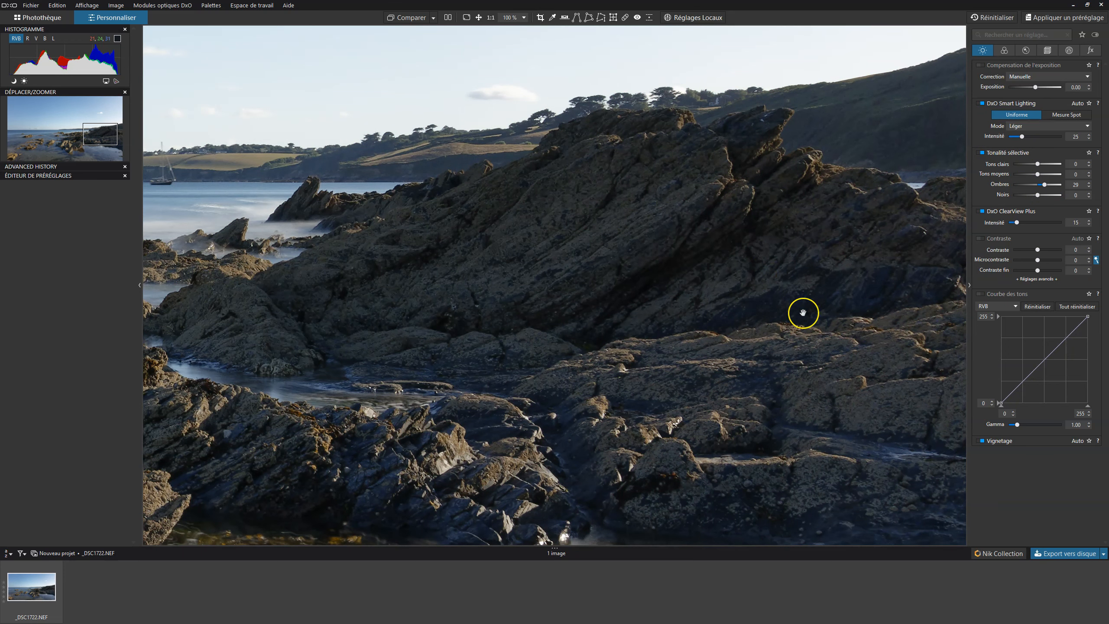
{"action": "left_click", "coordinate": [641, 343]}
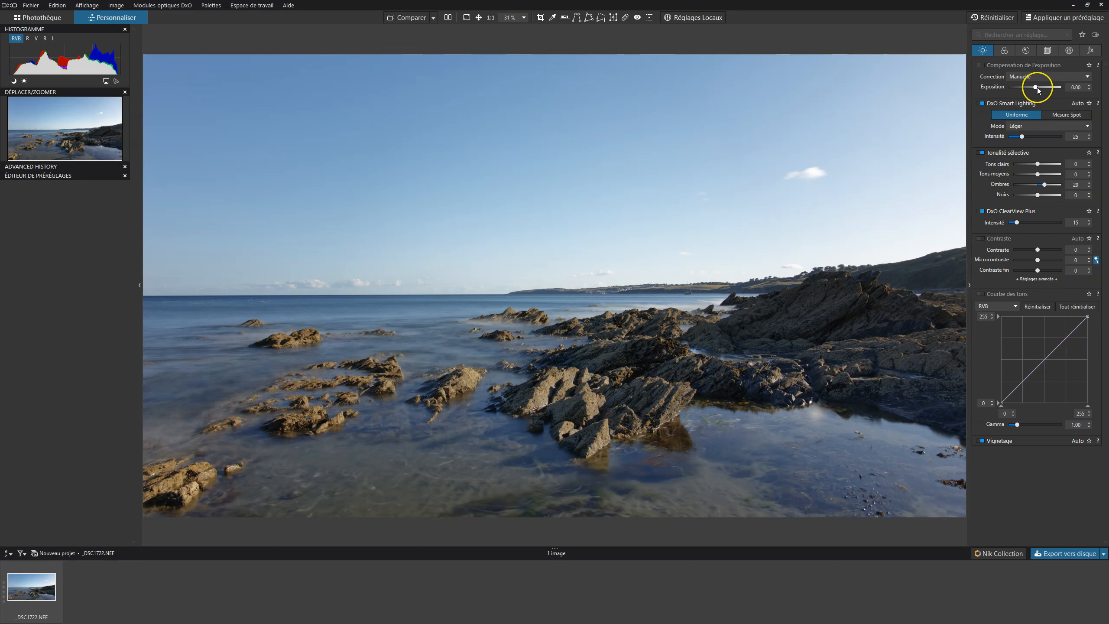
- Lower the exposure compensation to -0.29, and set Contraste to 14 and Microcontraste to 16
{"action": "left_click_drag", "start_coordinate": [1036, 87], "coordinate": [1034, 87]}
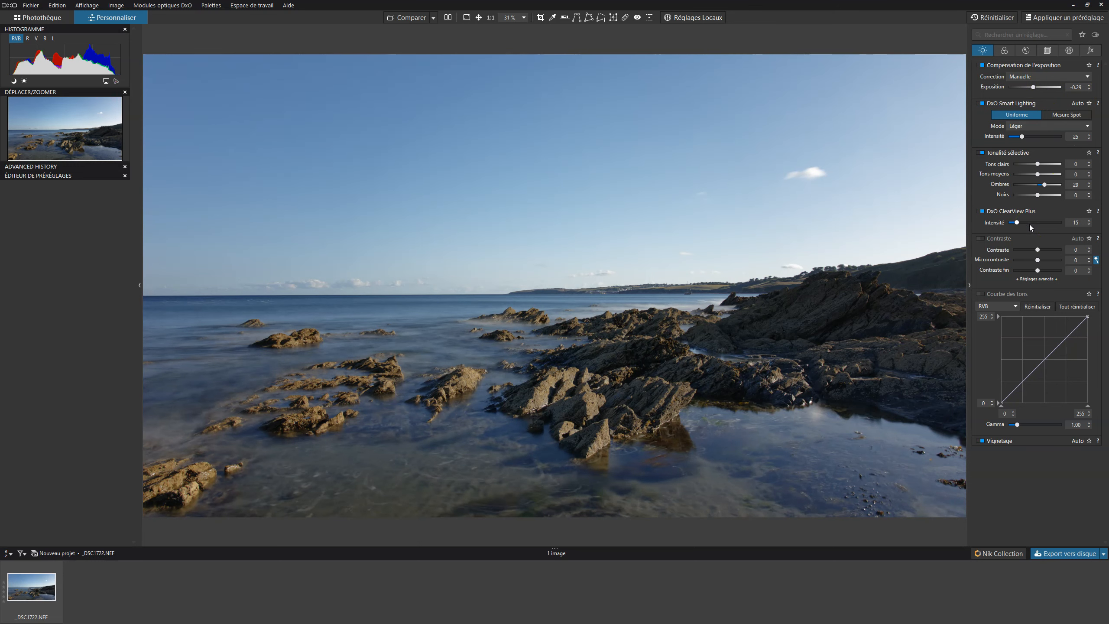
{"action": "left_click_drag", "start_coordinate": [1038, 251], "coordinate": [1043, 251]}
{"action": "left_click_drag", "start_coordinate": [1042, 251], "coordinate": [1044, 249]}
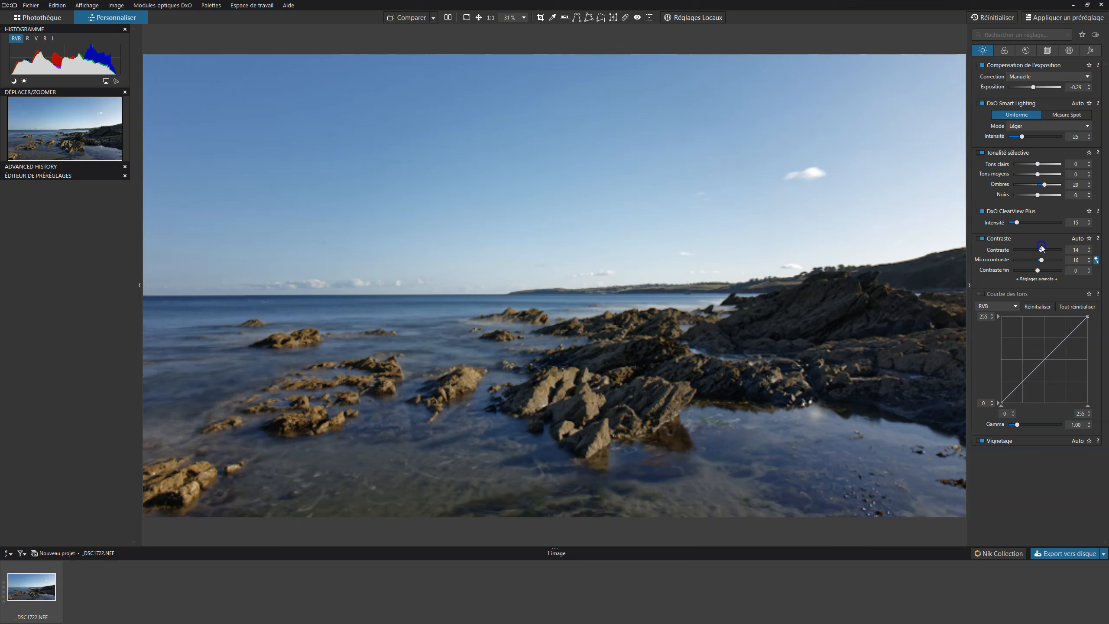
- Toggle the Contraste correction repeatedly to compare its effect on the large shaded rocks at 100 %, leaving it switched on
{"action": "left_click", "coordinate": [981, 240]}
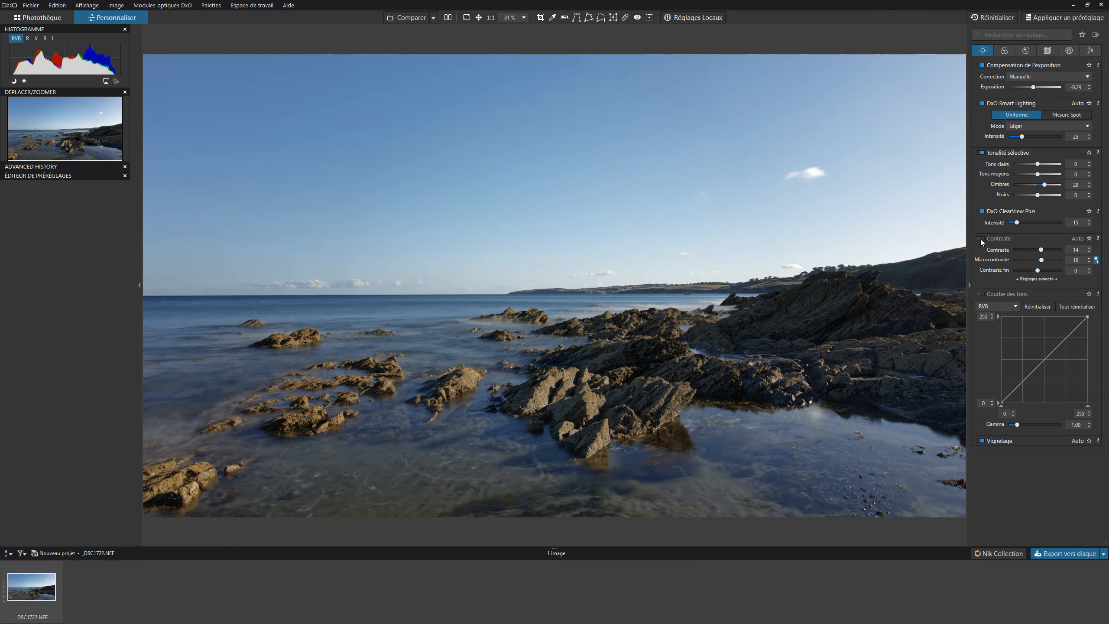
{"action": "left_click", "coordinate": [835, 297]}
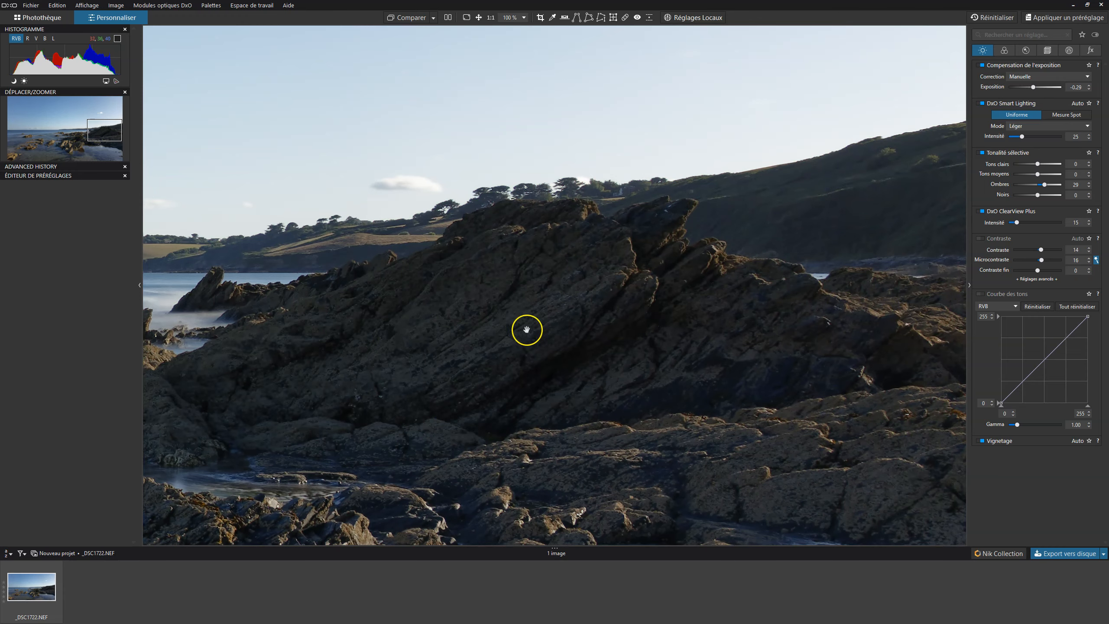
{"action": "left_click_drag", "start_coordinate": [526, 330], "coordinate": [737, 275]}
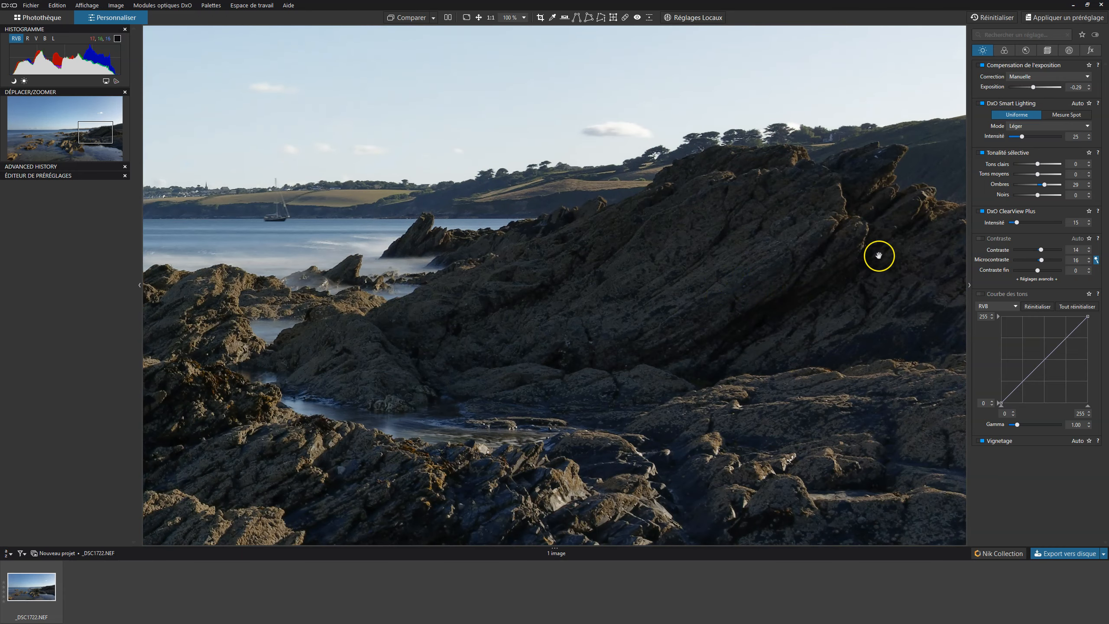
{"action": "left_click", "coordinate": [980, 240]}
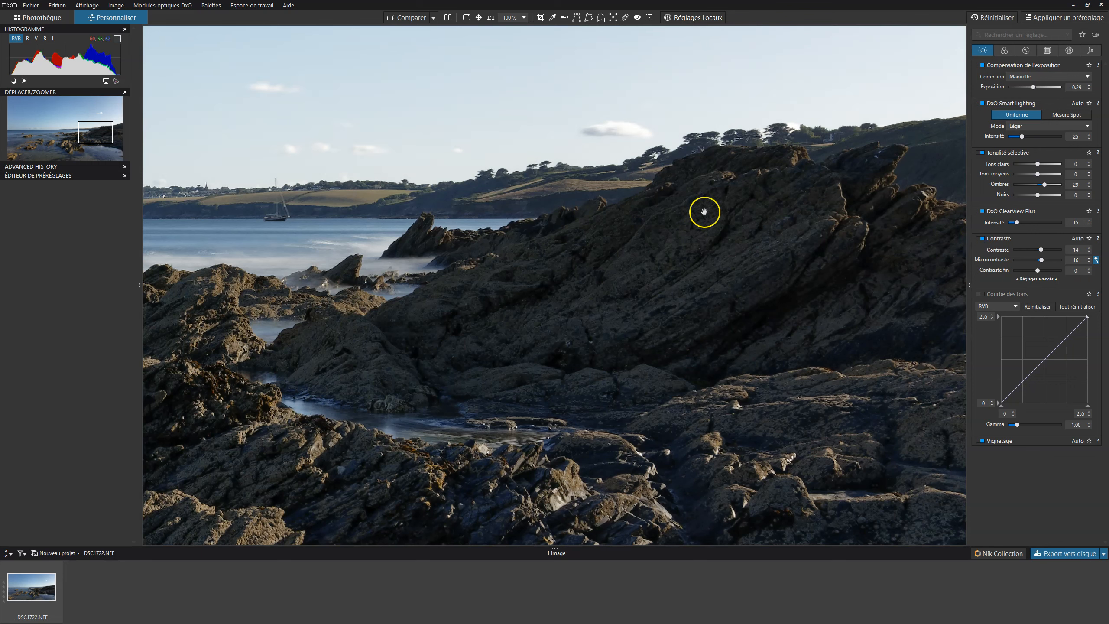
{"action": "left_click", "coordinate": [984, 238]}
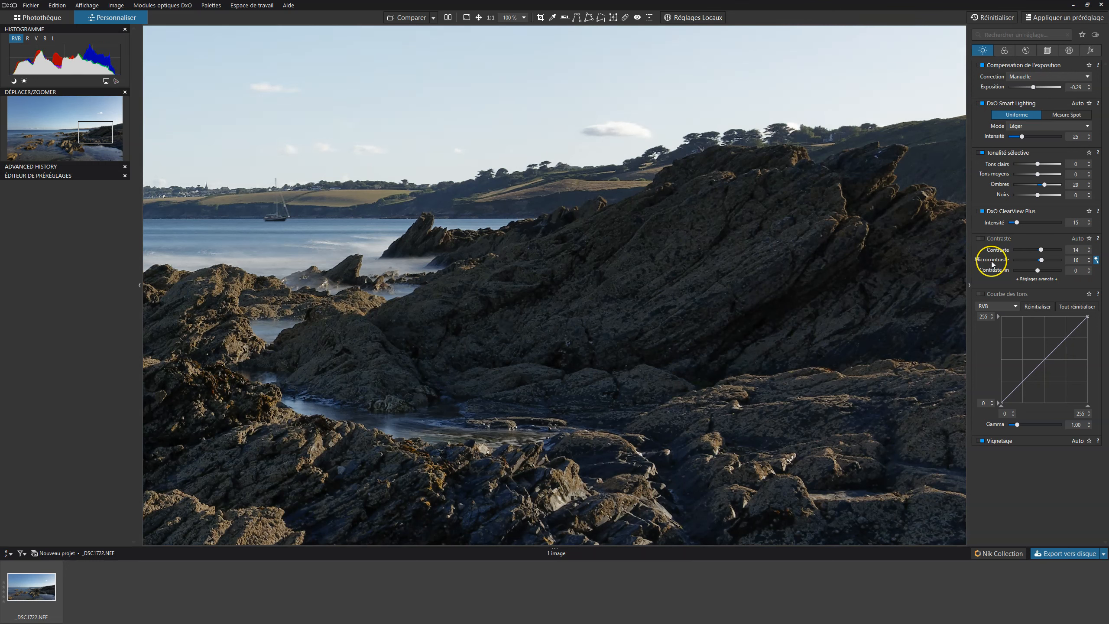
{"action": "left_click", "coordinate": [982, 238]}
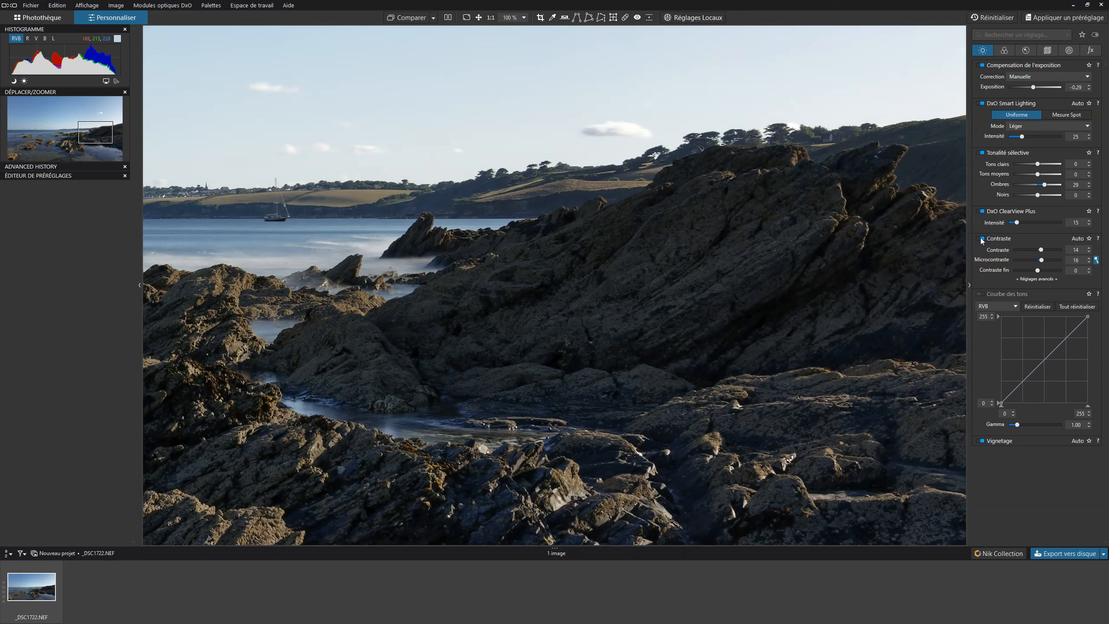
{"action": "left_click", "coordinate": [982, 239]}
{"action": "left_click", "coordinate": [982, 239]}
{"action": "double_click", "coordinate": [555, 326]}
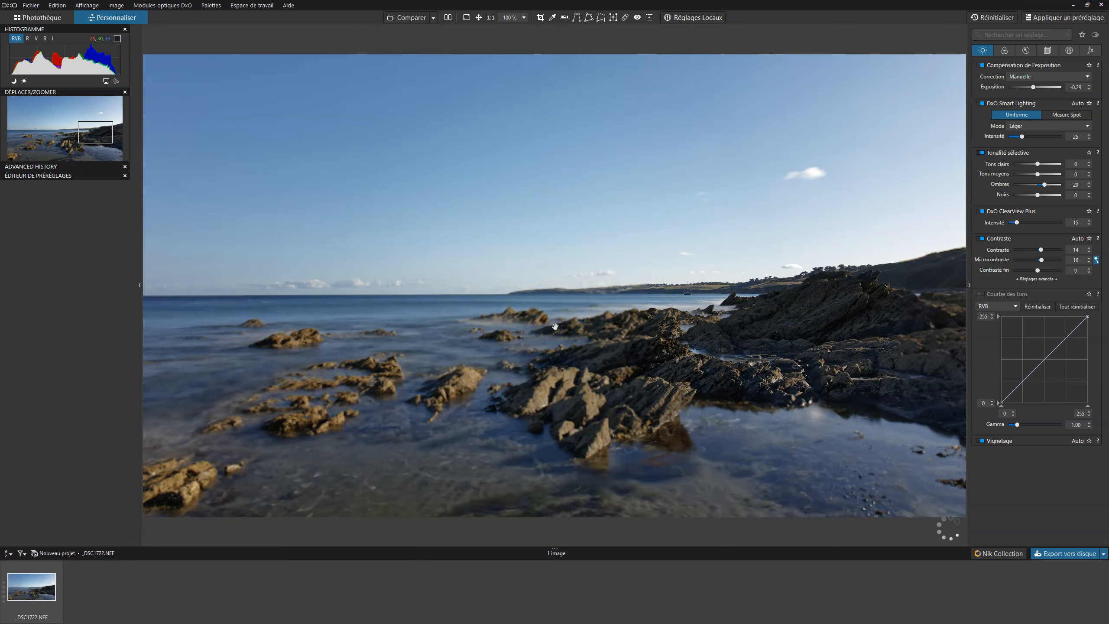
- Compare the foreground rocks with Contraste and DxO ClearView Plus off and on, and check the advanced contrast settings
{"action": "double_click", "coordinate": [493, 387]}
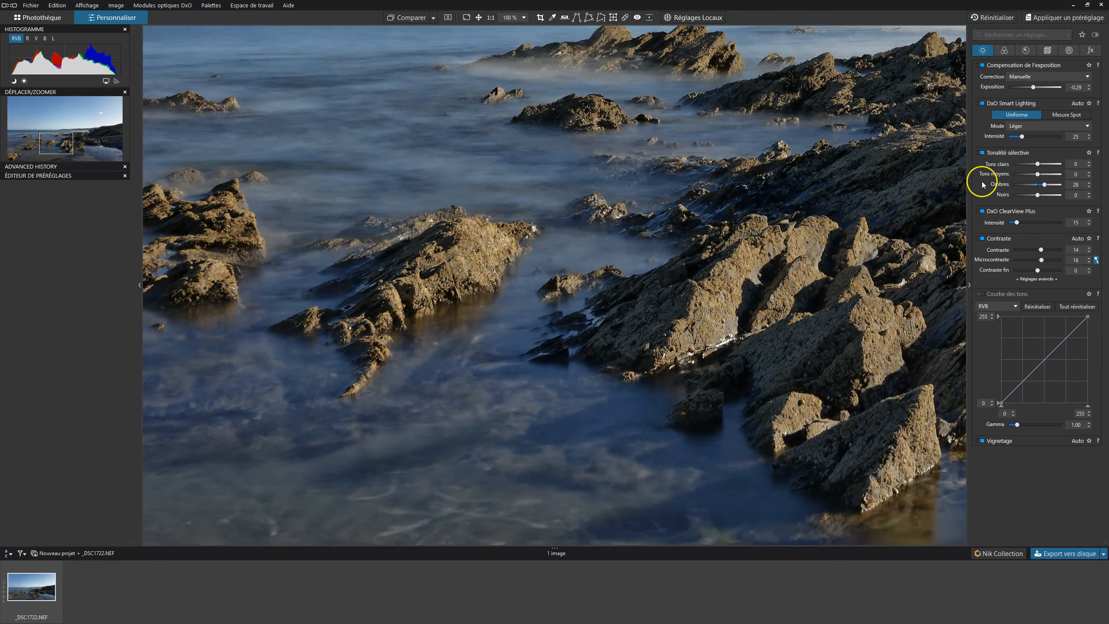
{"action": "left_click", "coordinate": [981, 239]}
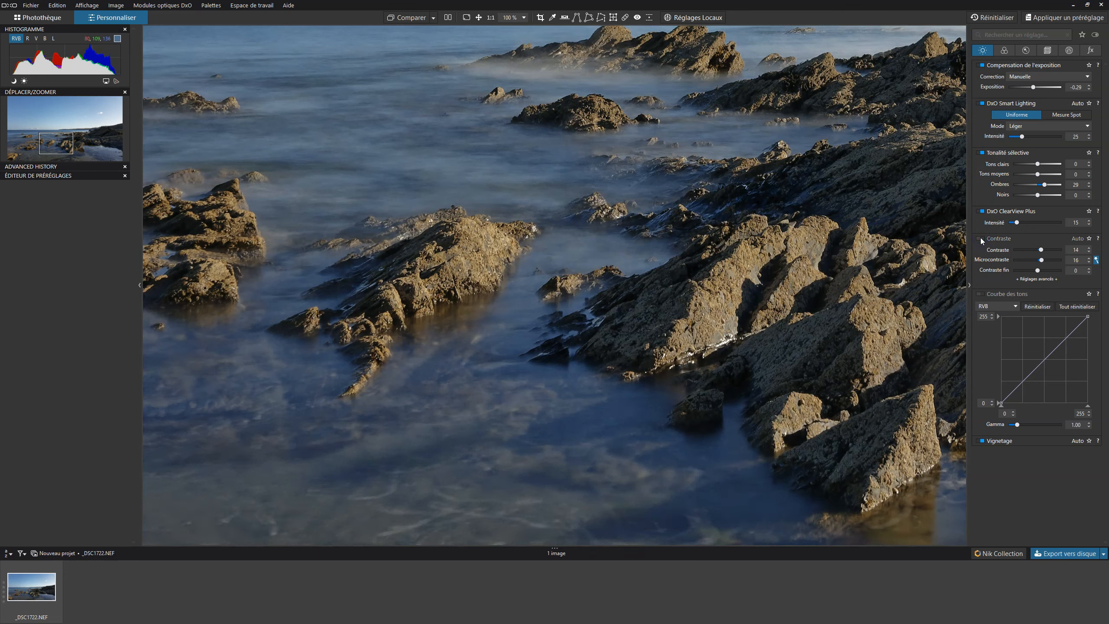
{"action": "left_click", "coordinate": [982, 239]}
{"action": "left_click", "coordinate": [981, 211]}
{"action": "left_click", "coordinate": [982, 212]}
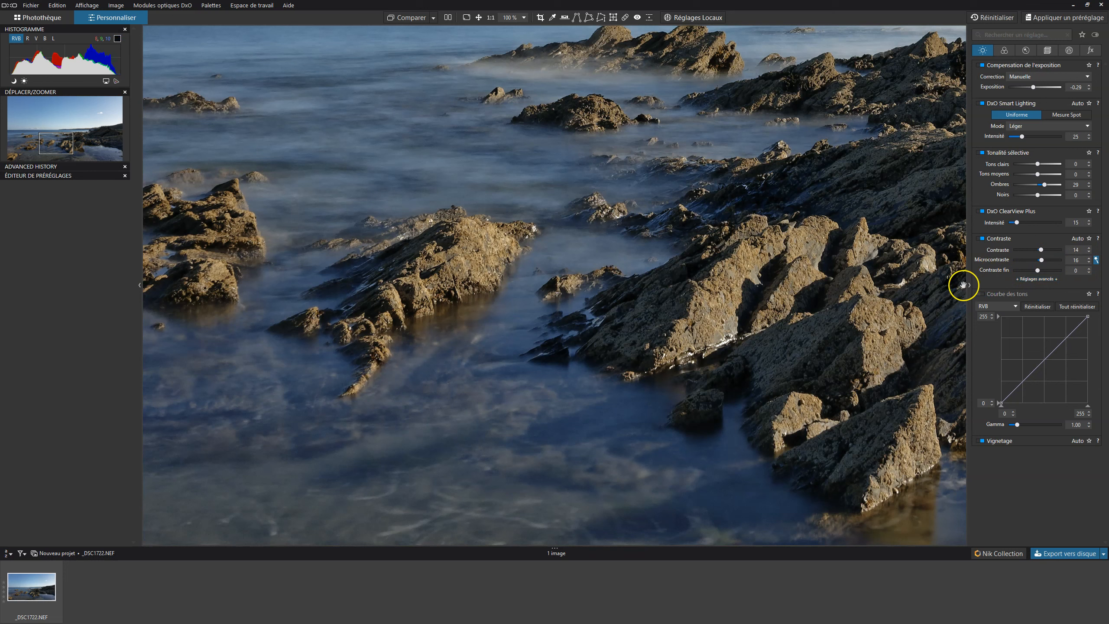
{"action": "left_click", "coordinate": [1037, 278]}
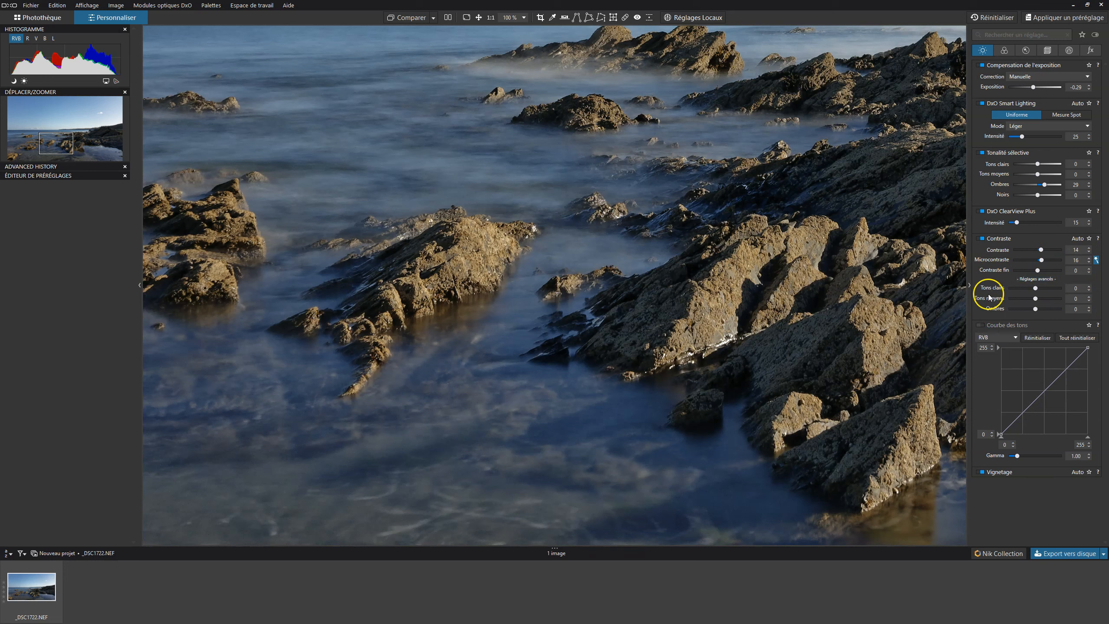
{"action": "left_click", "coordinate": [1029, 279]}
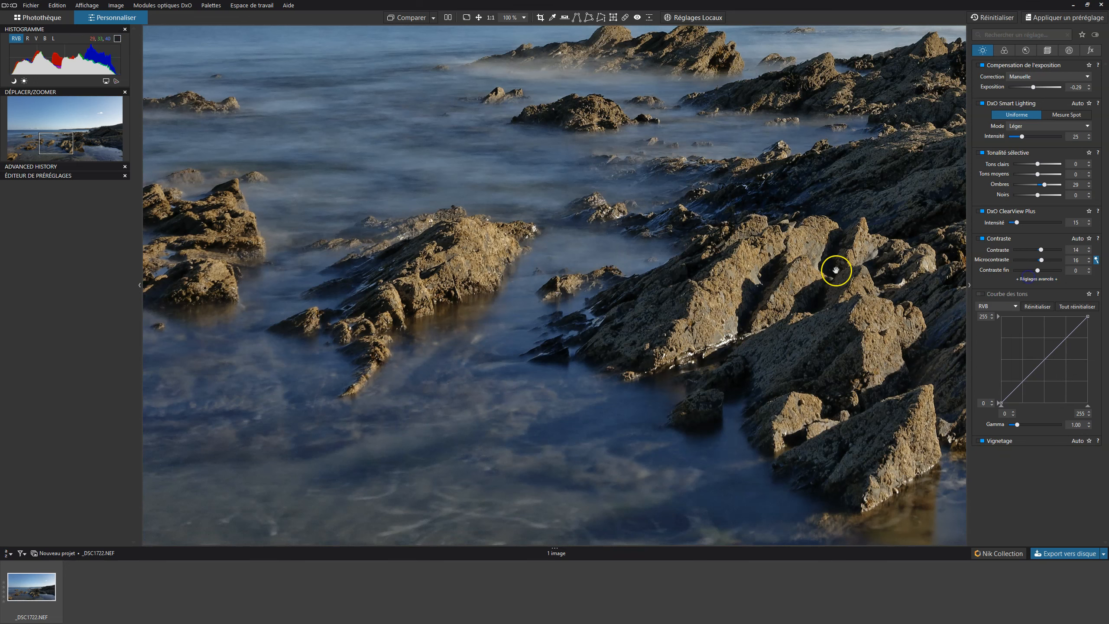
- Fit the whole photo in view and compare it with the uncorrected image
{"action": "left_click", "coordinate": [745, 278]}
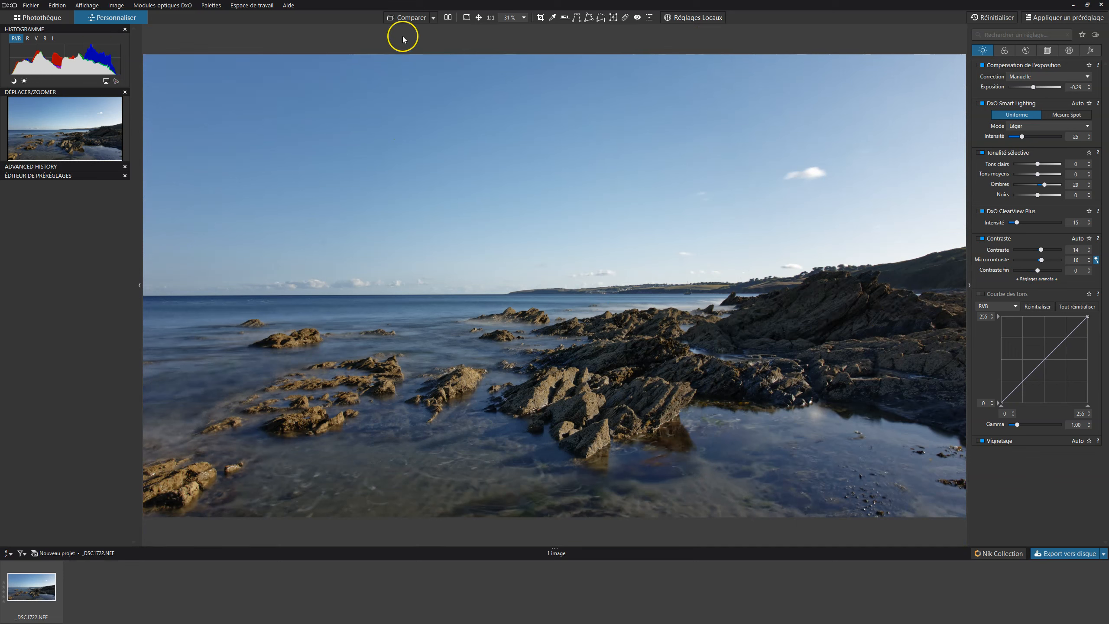
{"action": "left_click", "coordinate": [402, 22]}
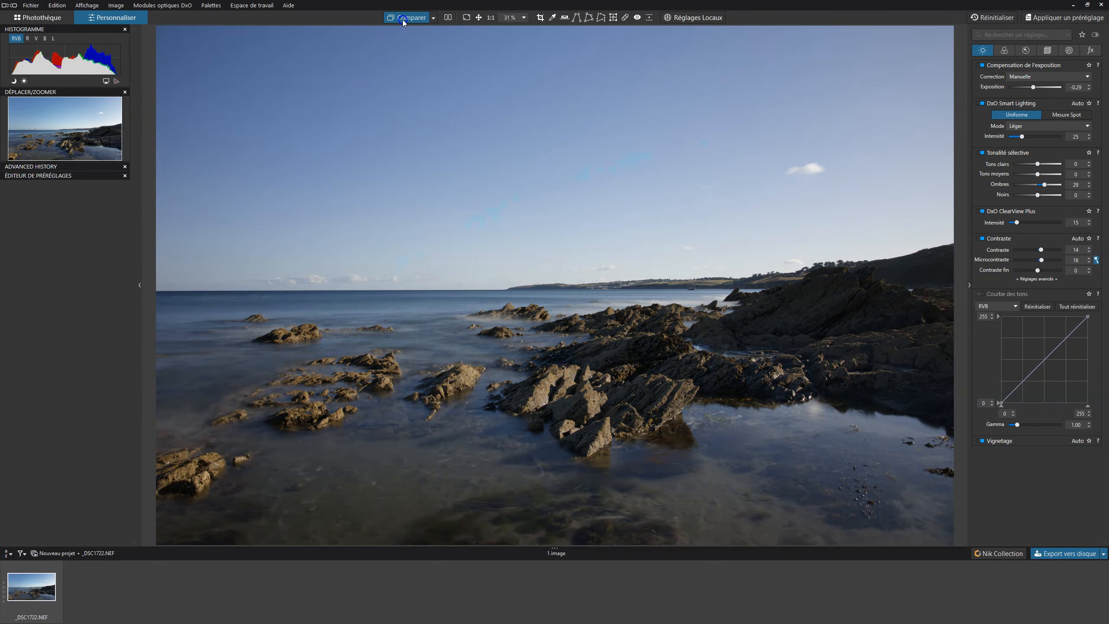
{"action": "left_click", "coordinate": [402, 20]}
{"action": "left_click", "coordinate": [402, 19]}
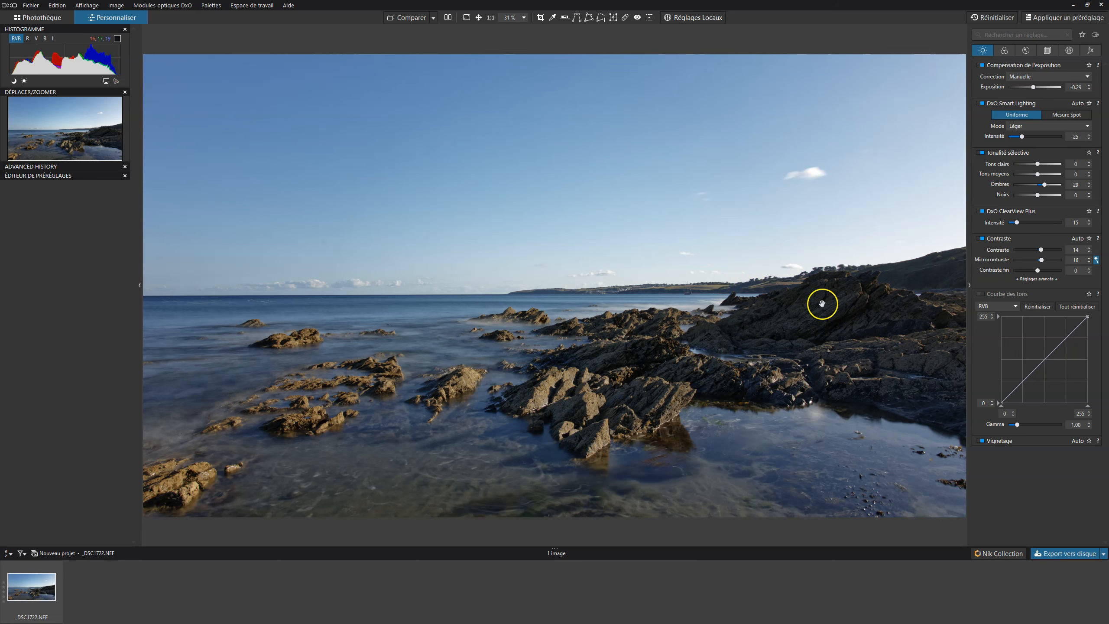
{"action": "left_click", "coordinate": [412, 18]}
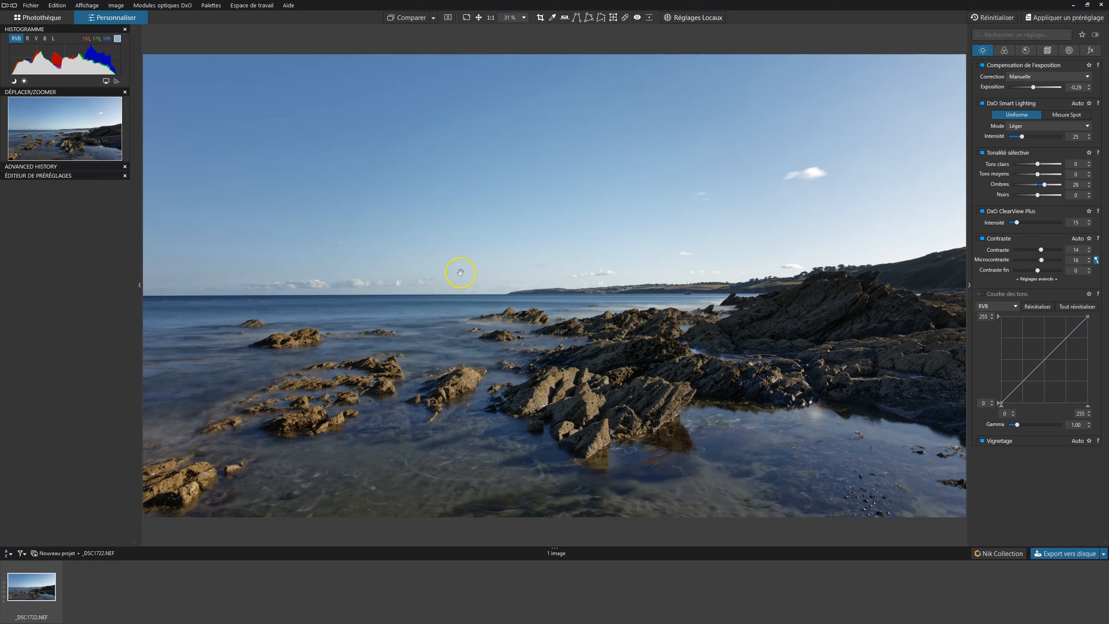
- Sample the sea's blue just below the horizon for the TSL correction, and preview the selected colour range
{"action": "left_click", "coordinate": [1027, 51]}
{"action": "left_click", "coordinate": [1004, 51]}
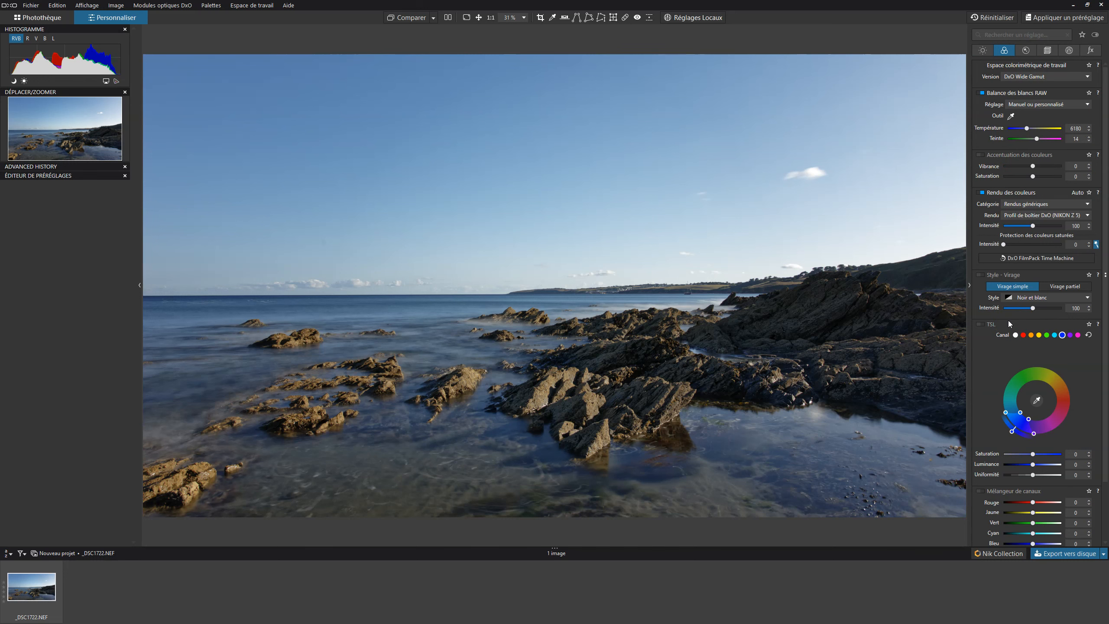
{"action": "left_click", "coordinate": [1037, 400]}
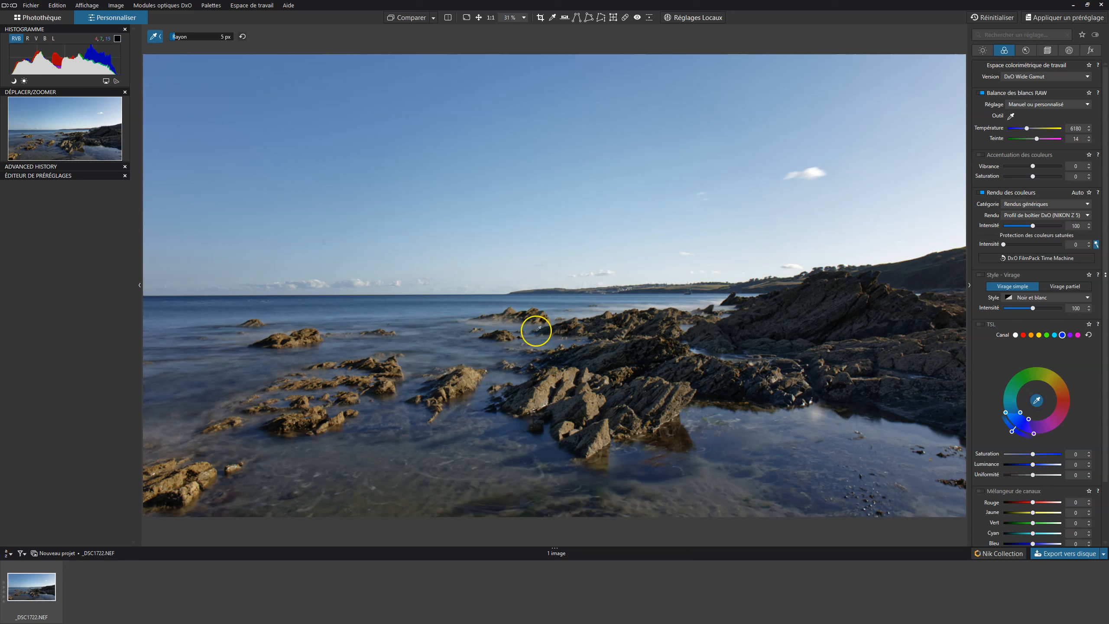
{"action": "left_click", "coordinate": [369, 310]}
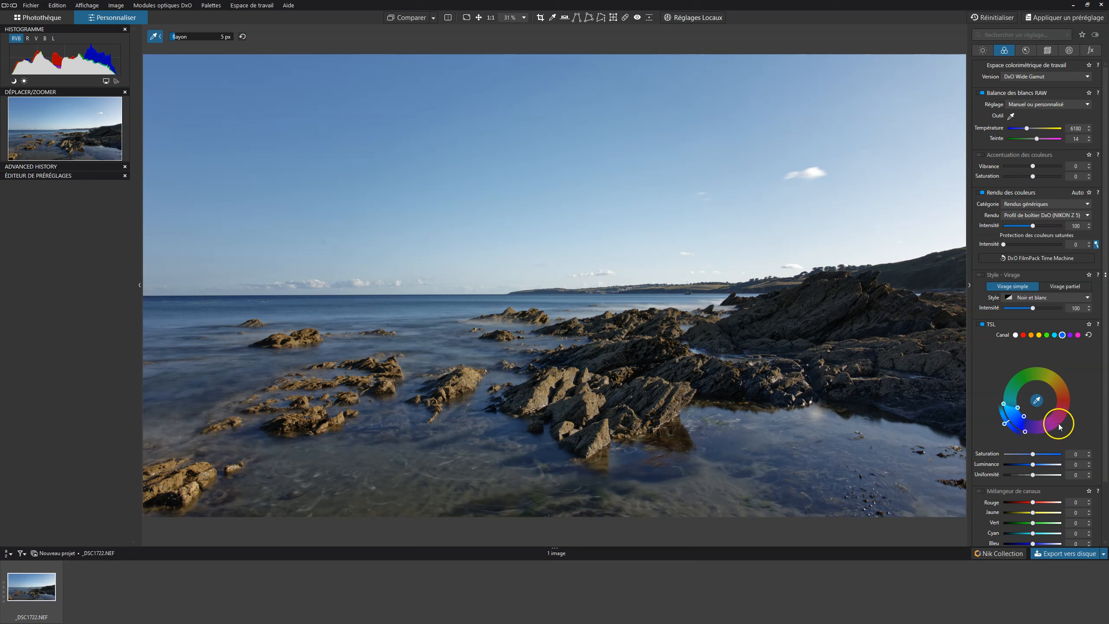
{"action": "left_click_drag", "start_coordinate": [1005, 425], "coordinate": [1005, 425]}
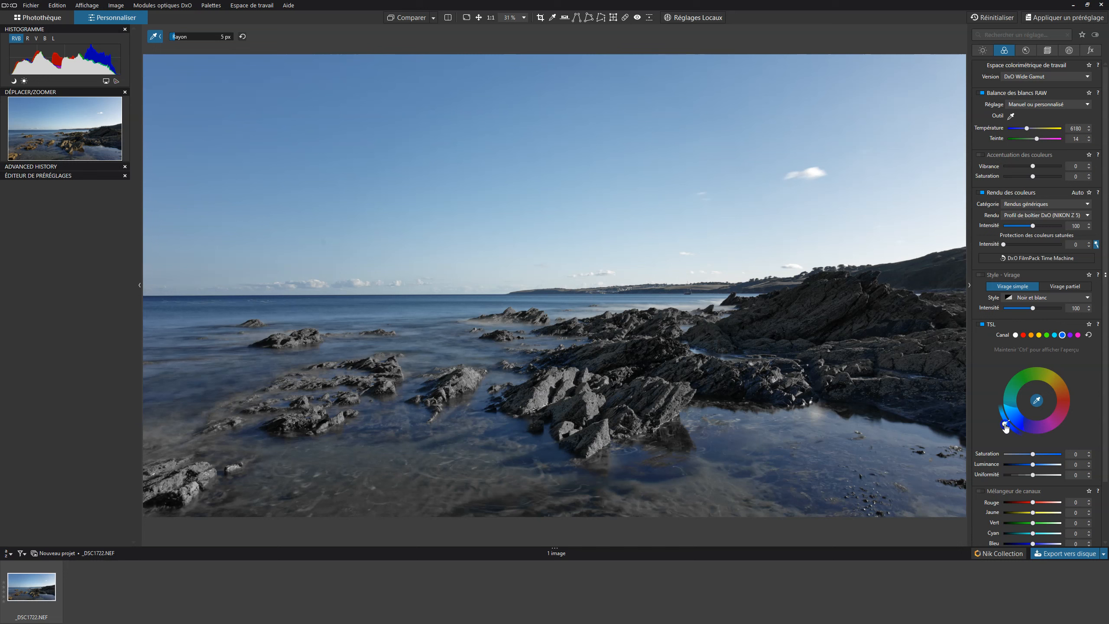
{"action": "left_click_drag", "start_coordinate": [1006, 425], "coordinate": [1005, 425]}
{"action": "left_click_drag", "start_coordinate": [1005, 425], "coordinate": [1005, 425]}
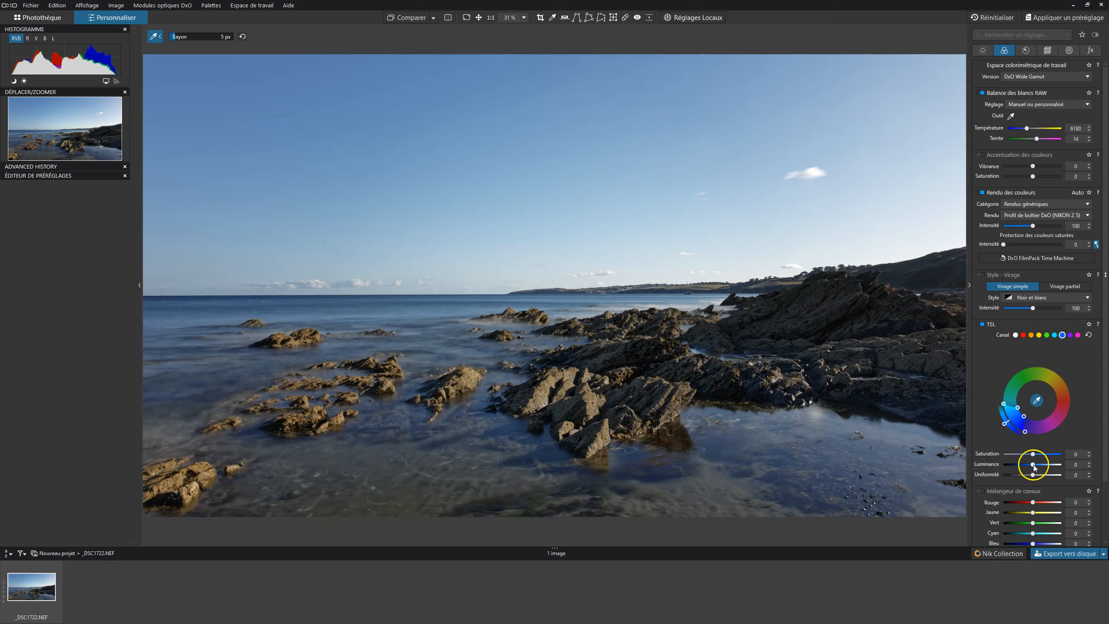
- Set the blue channel's Luminance to -19 and Saturation to 13 in TSL, and toggle the correction to compare, leaving it on
{"action": "left_click_drag", "start_coordinate": [1034, 466], "coordinate": [1029, 467]}
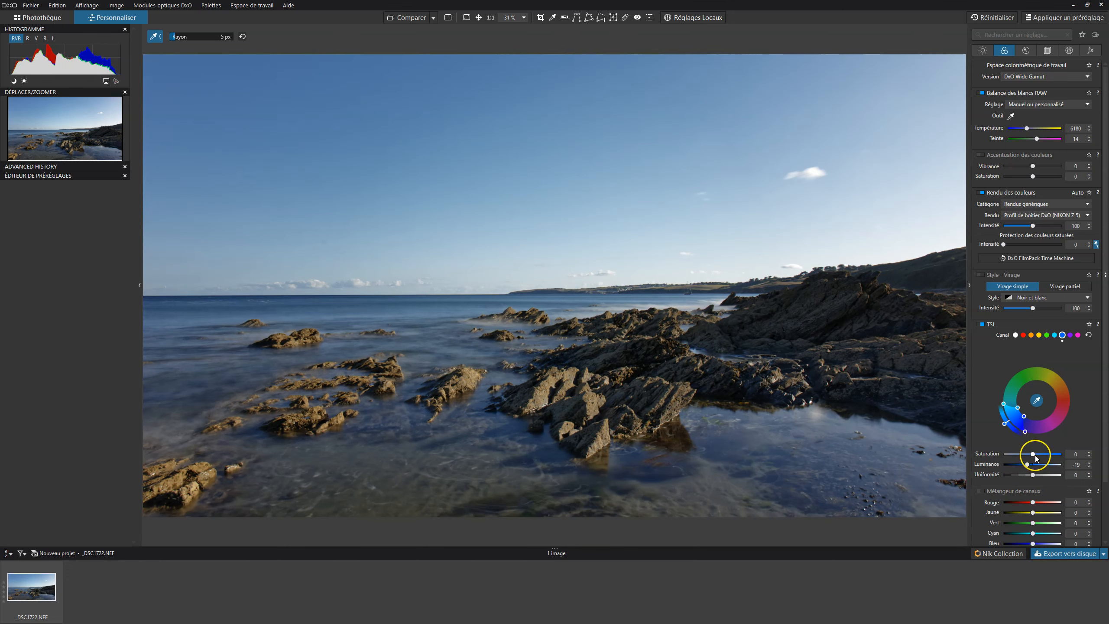
{"action": "left_click", "coordinate": [1034, 455]}
{"action": "left_click_drag", "start_coordinate": [1036, 455], "coordinate": [1038, 456]}
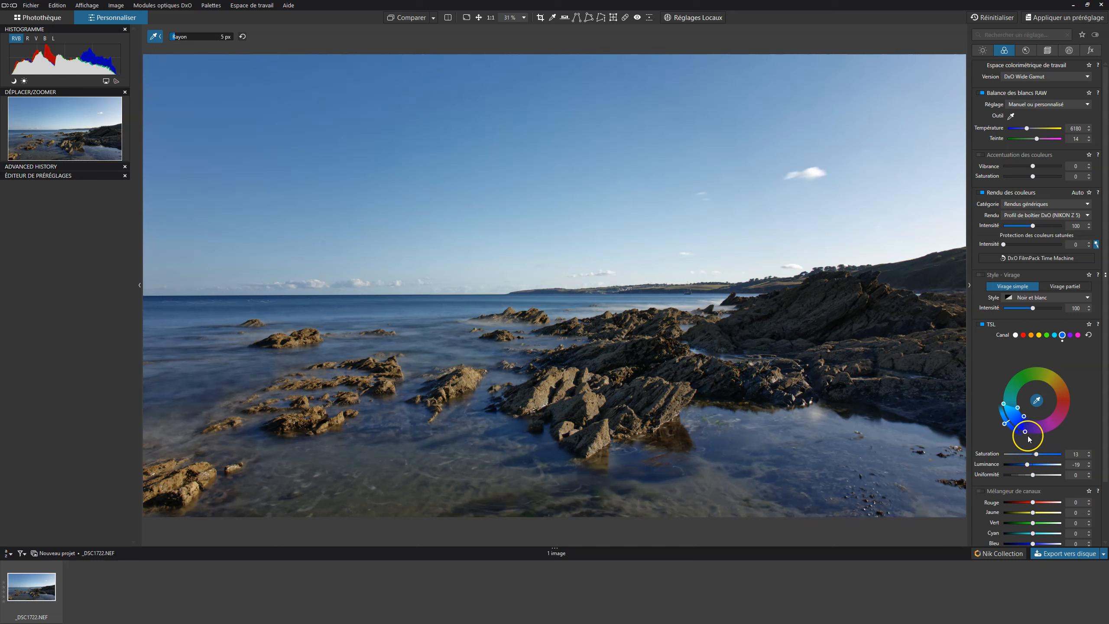
{"action": "left_click", "coordinate": [981, 325]}
{"action": "left_click", "coordinate": [981, 325]}
- Retouch a spot in the sky above the horizon in Réparer mode, and compare the photo with the uncorrected image
{"action": "left_click", "coordinate": [624, 18]}
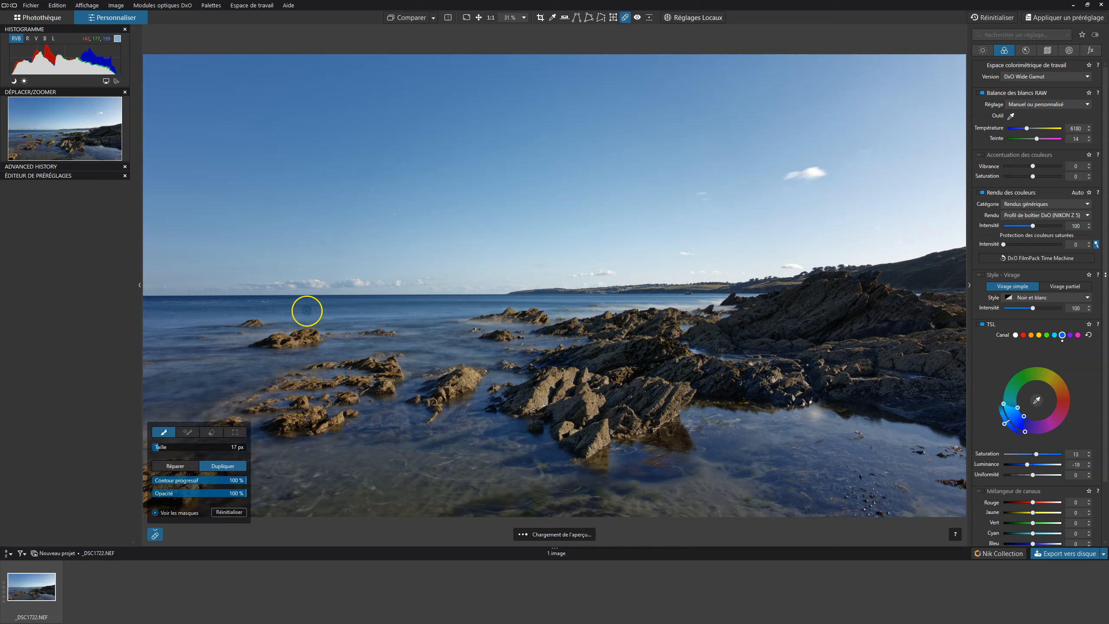
{"action": "left_click", "coordinate": [168, 463]}
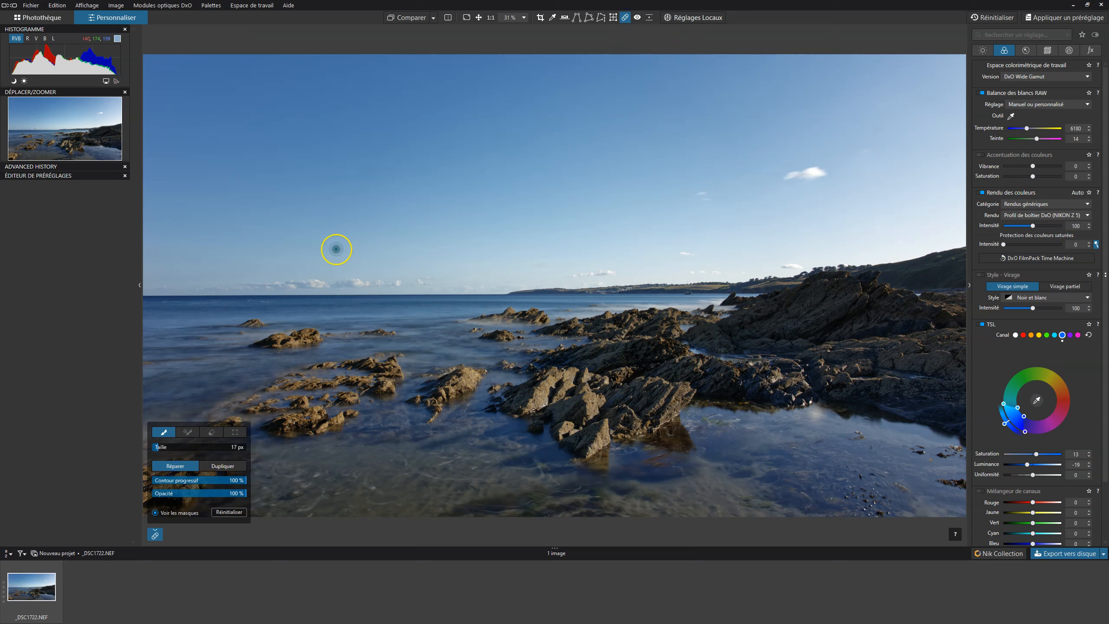
{"action": "left_click", "coordinate": [325, 243]}
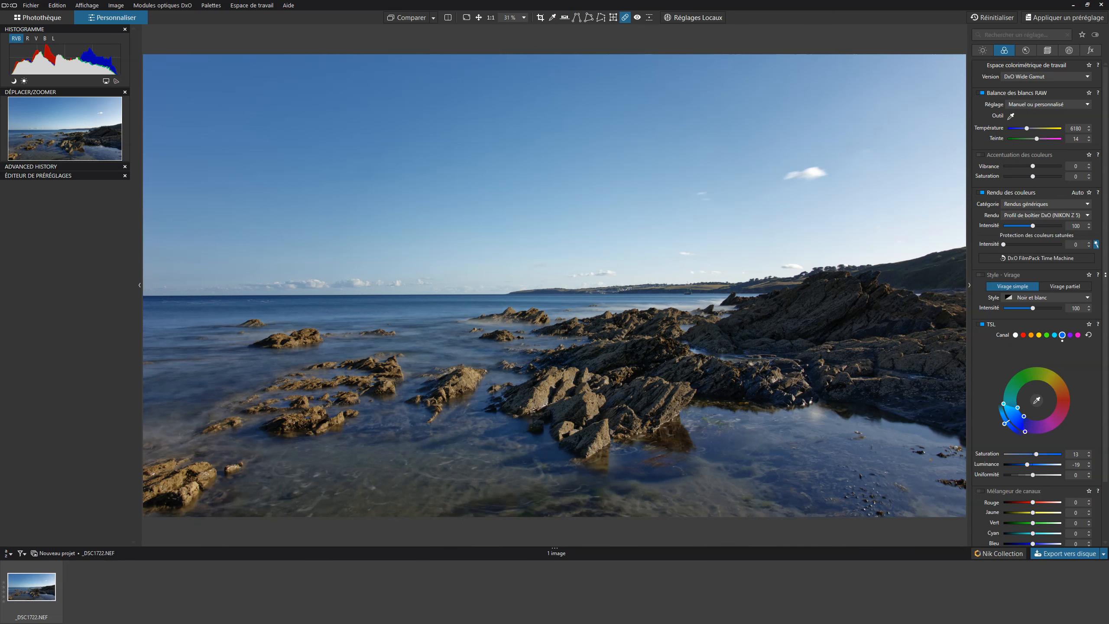
{"action": "left_click", "coordinate": [625, 18]}
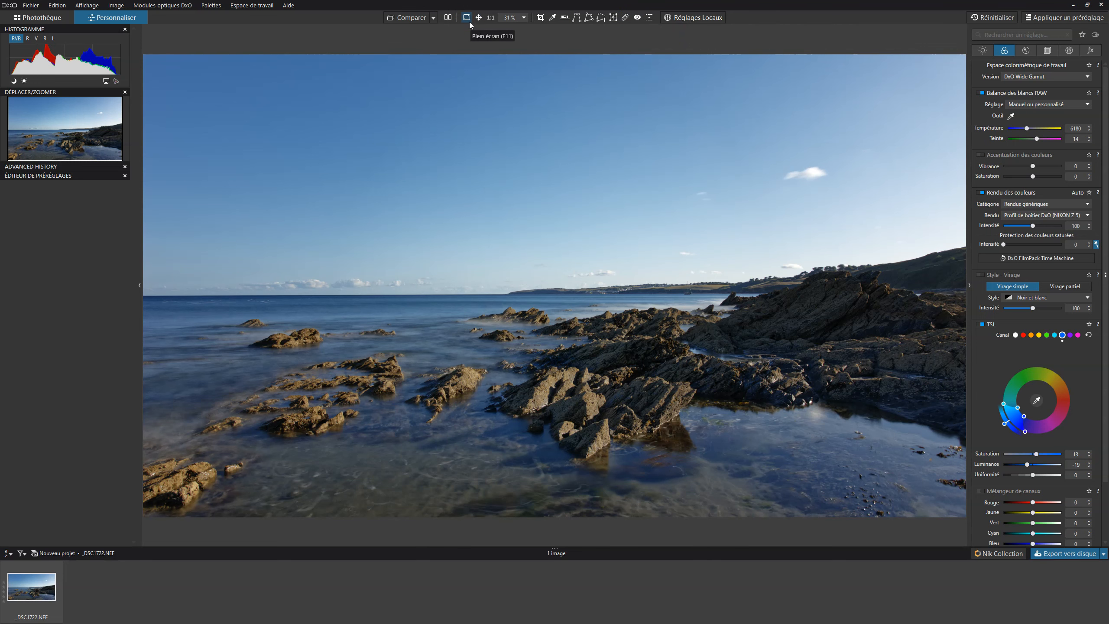
{"action": "left_click", "coordinate": [410, 18]}
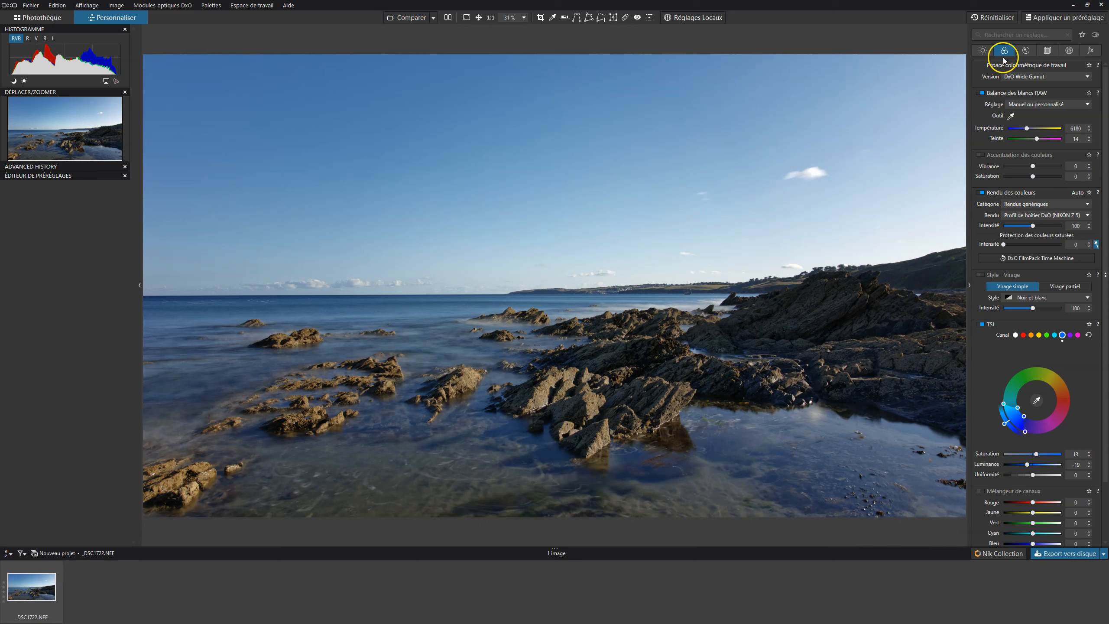
- Lower Tons clairs to -48 in Tonalité sélective, and toggle the correction to compare its effect, leaving it on
{"action": "left_click", "coordinate": [983, 51]}
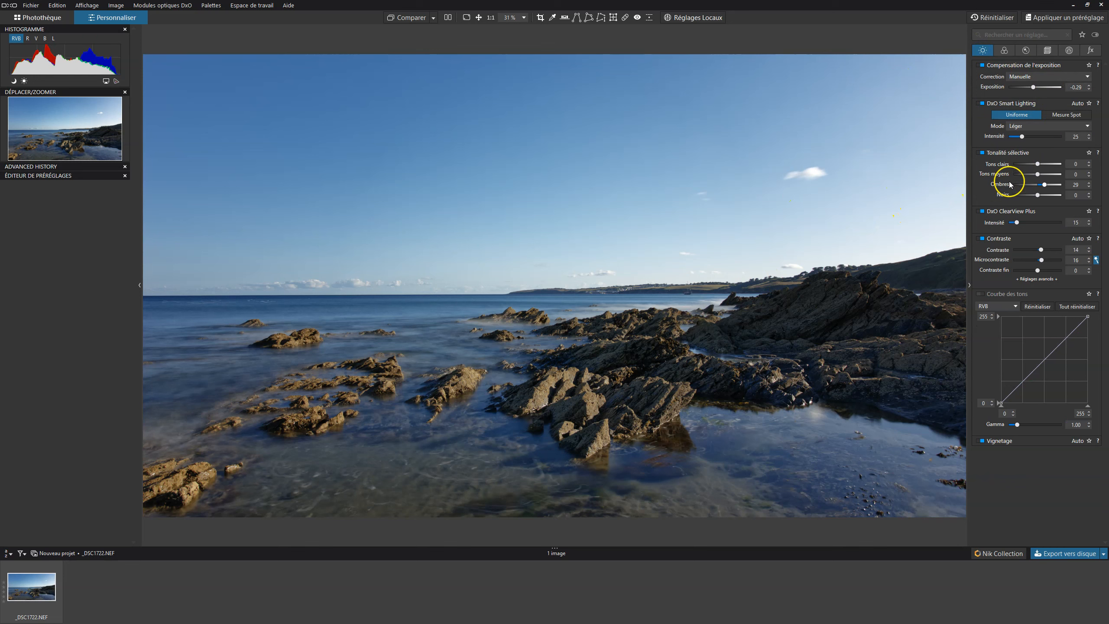
{"action": "left_click_drag", "start_coordinate": [1040, 165], "coordinate": [1026, 165]}
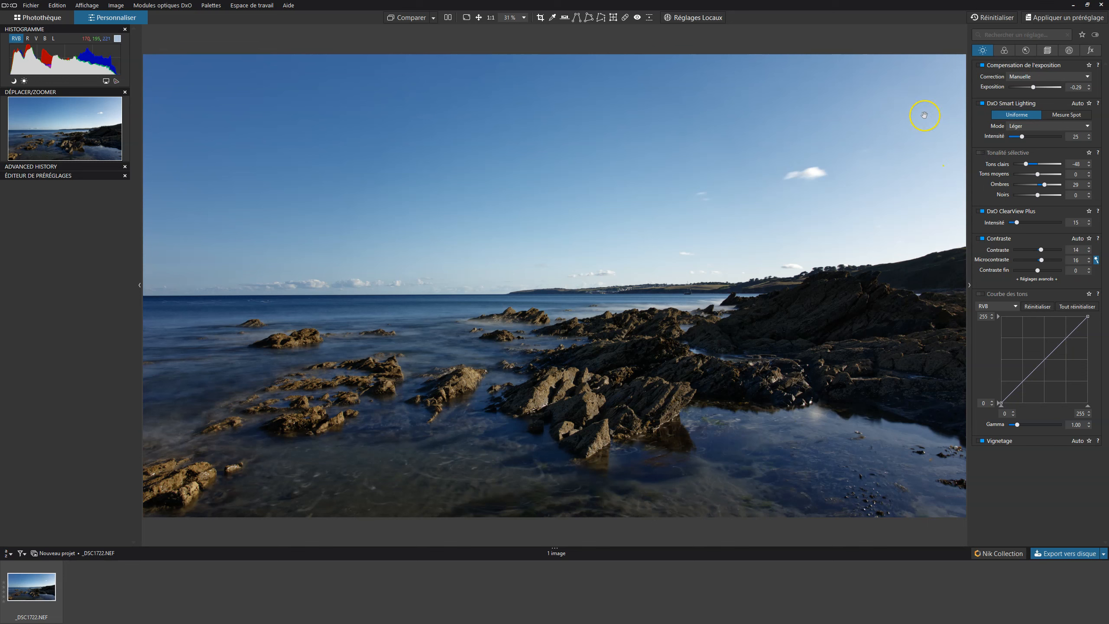
{"action": "left_click", "coordinate": [984, 153]}
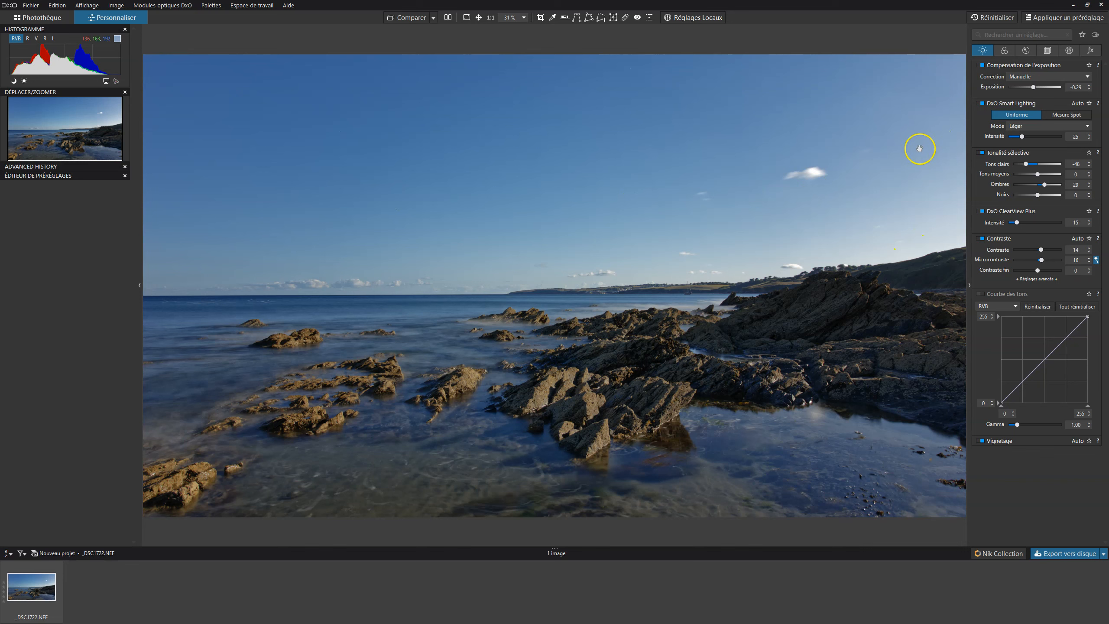
{"action": "left_click", "coordinate": [982, 153]}
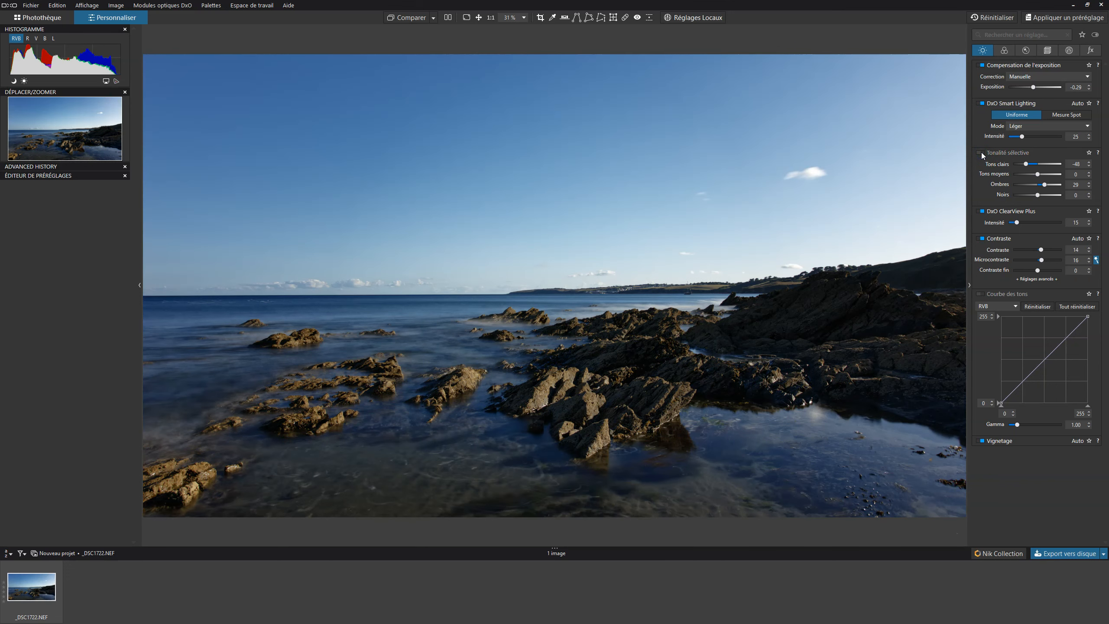
{"action": "left_click", "coordinate": [981, 153]}
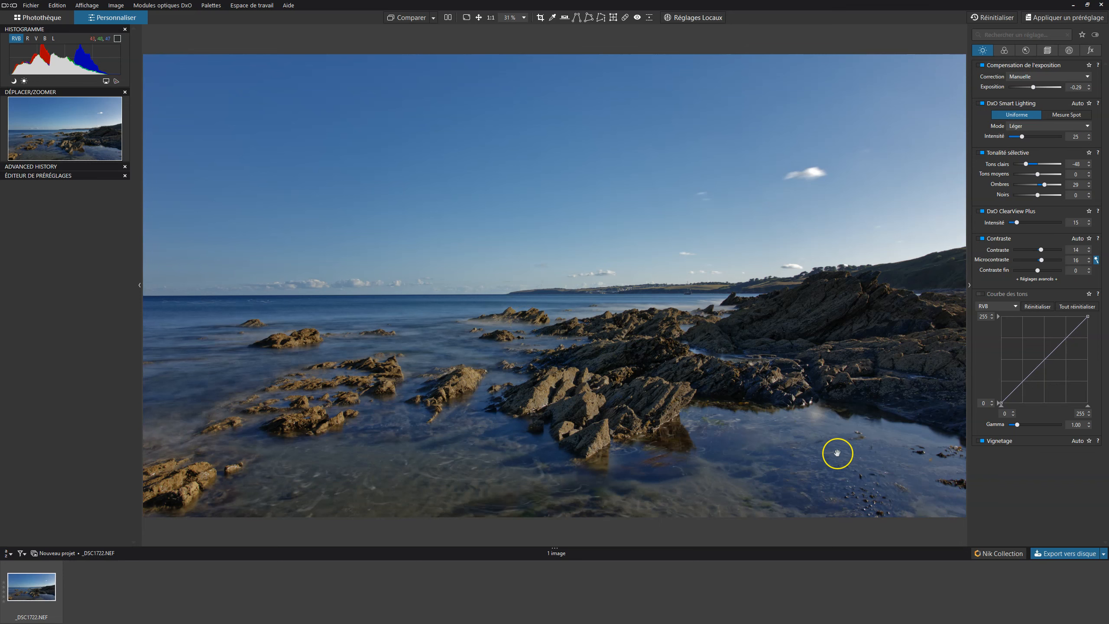
- Open the export-to-disk options and keep only the 16-bit TIFF output selected, leaving DNG out
{"action": "left_click", "coordinate": [1069, 554]}
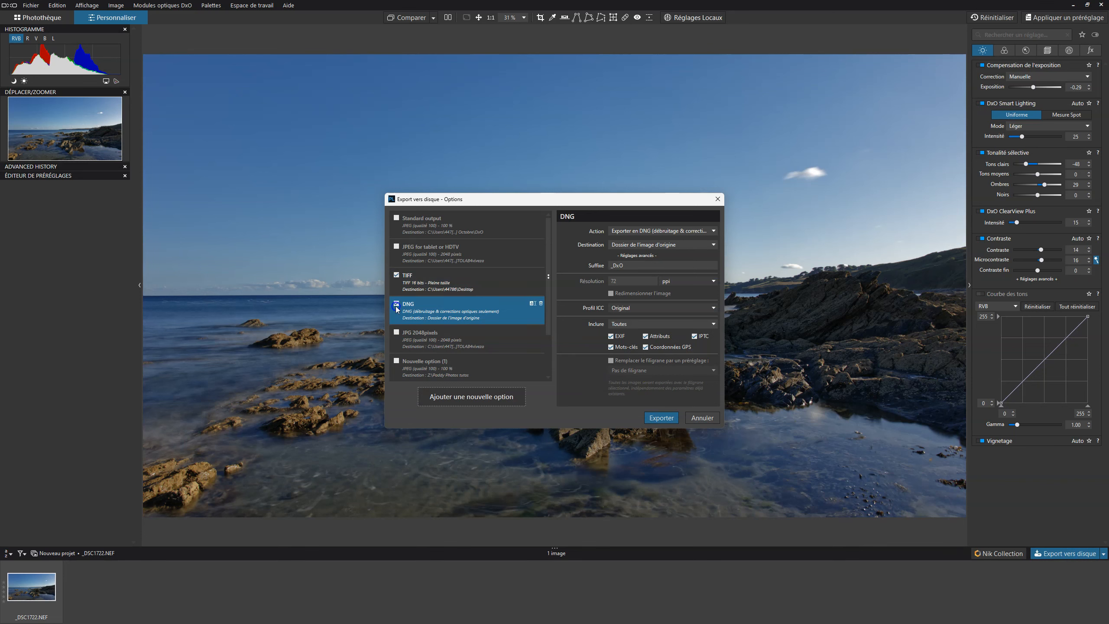
{"action": "left_click", "coordinate": [470, 284]}
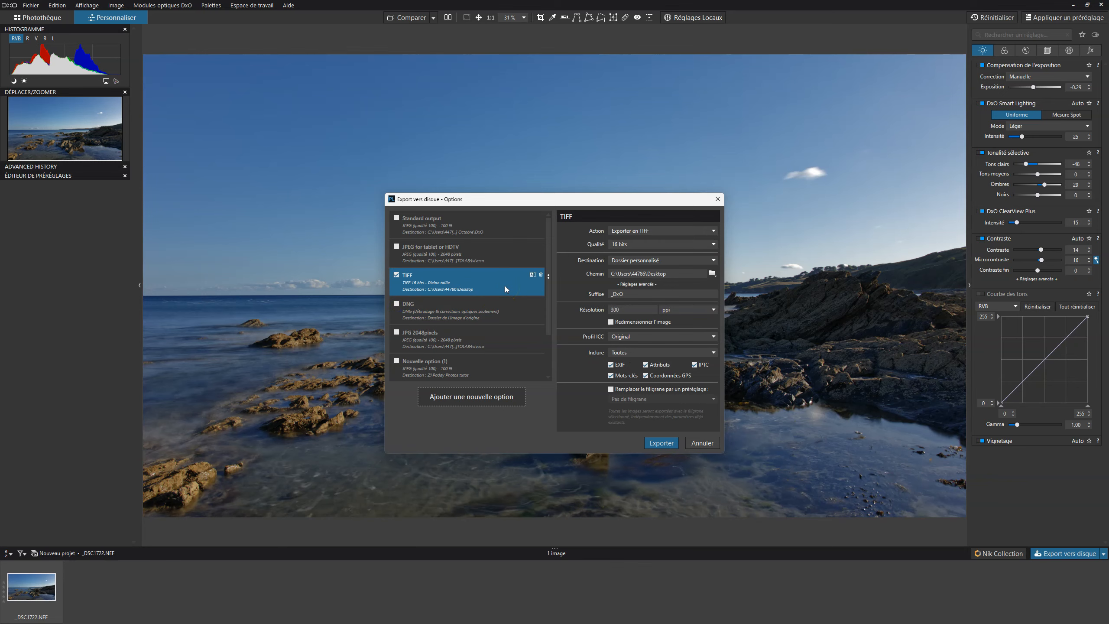